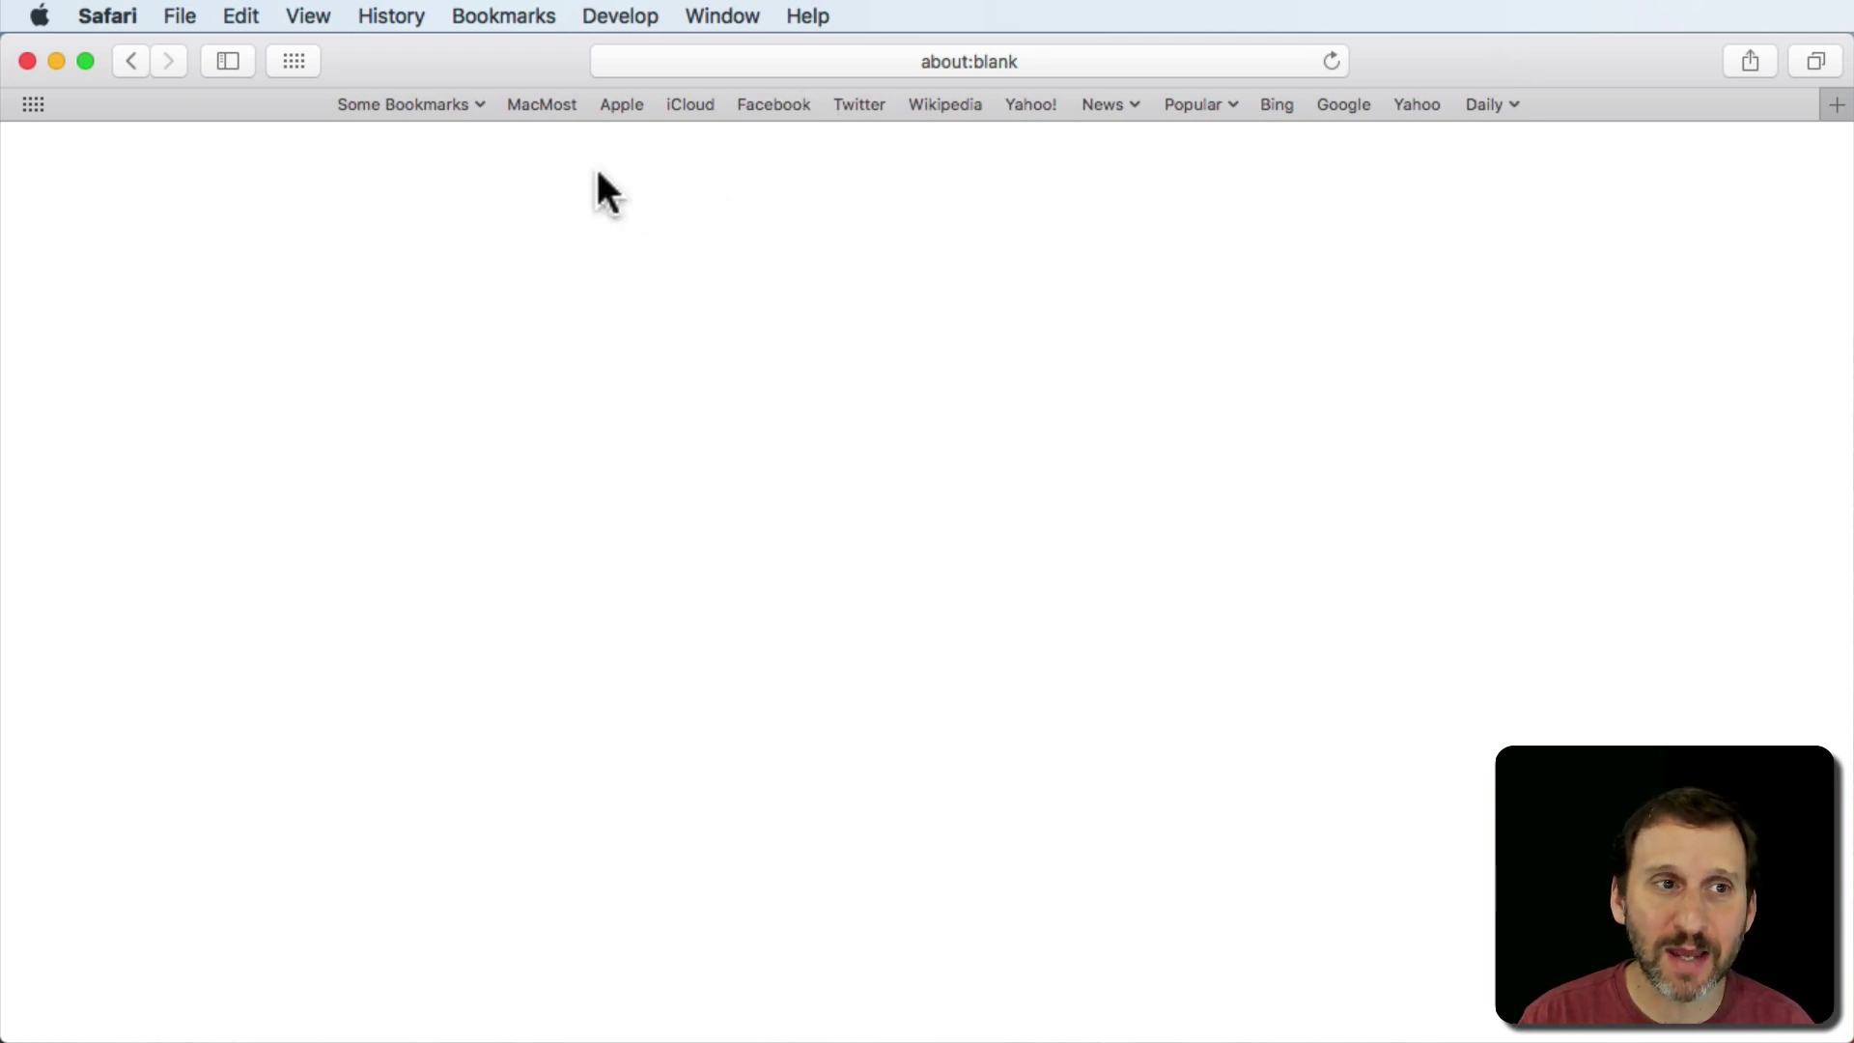
Step: Open Safari's General preferences and select the Apple start page homepage address for replacement
click(115, 17)
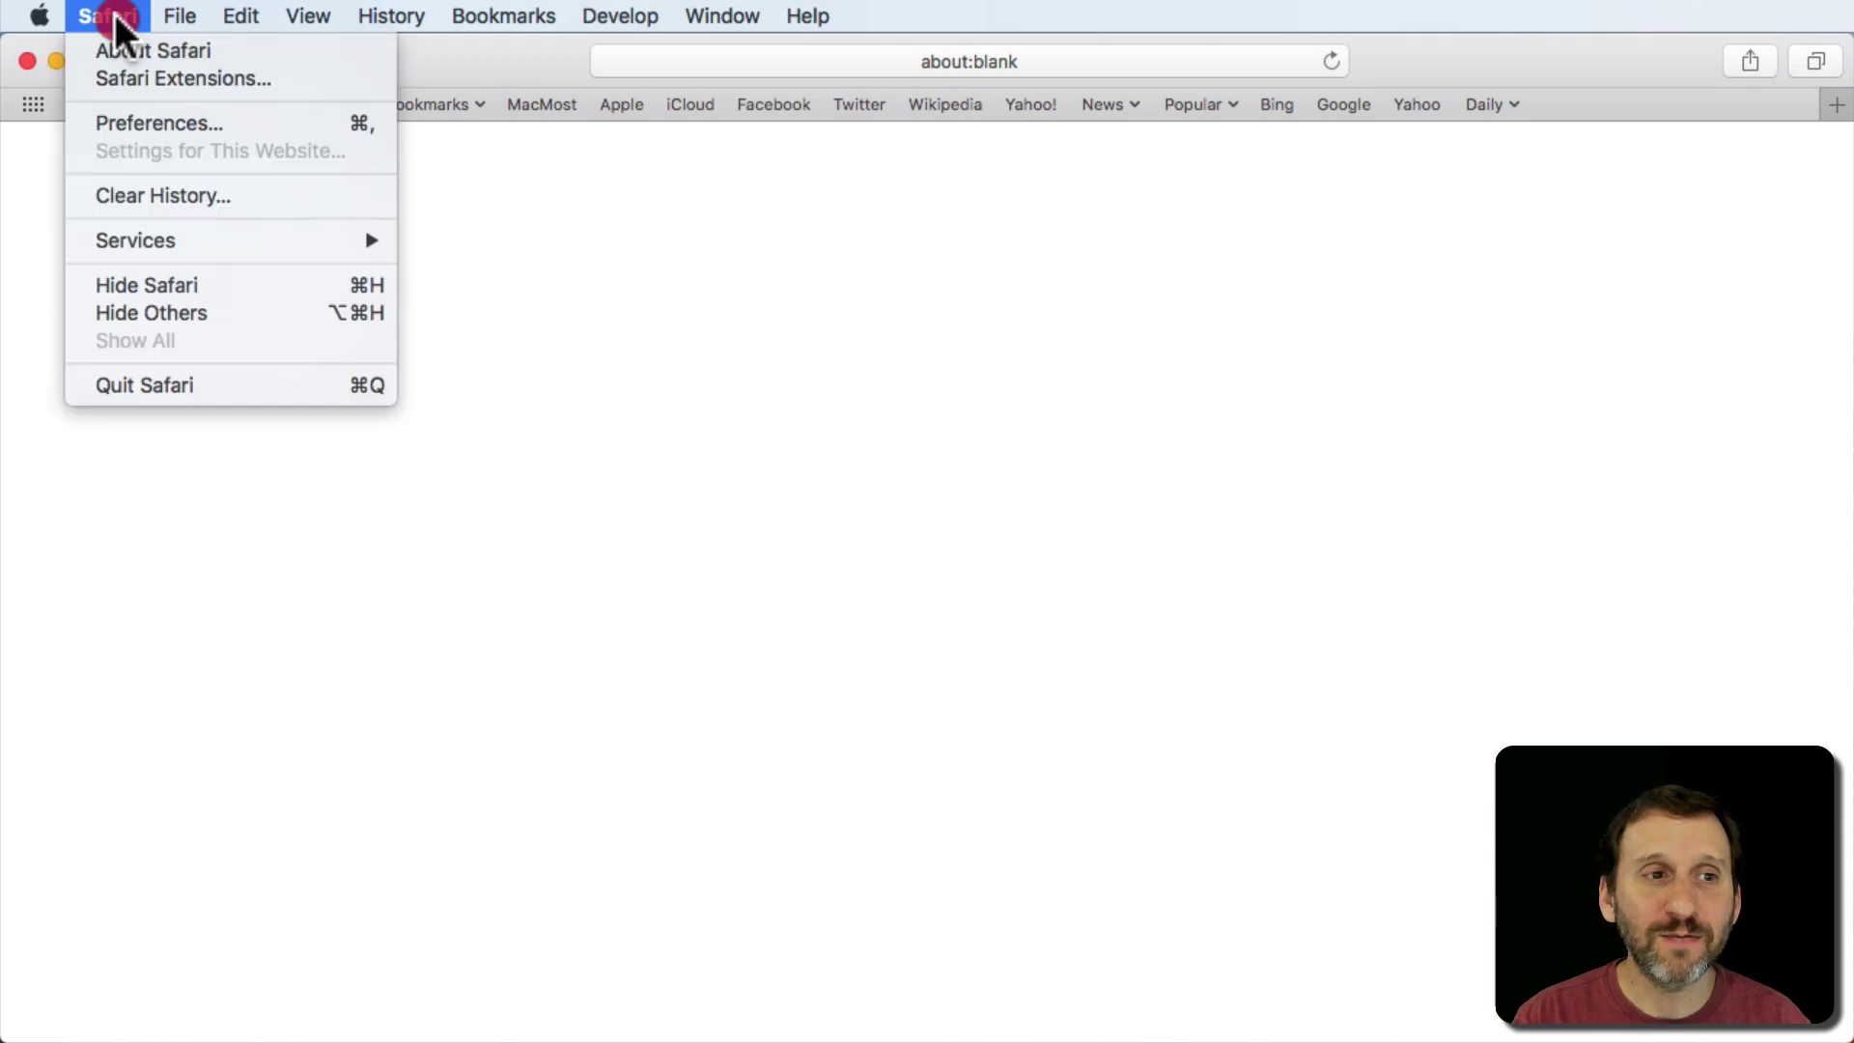
click(160, 118)
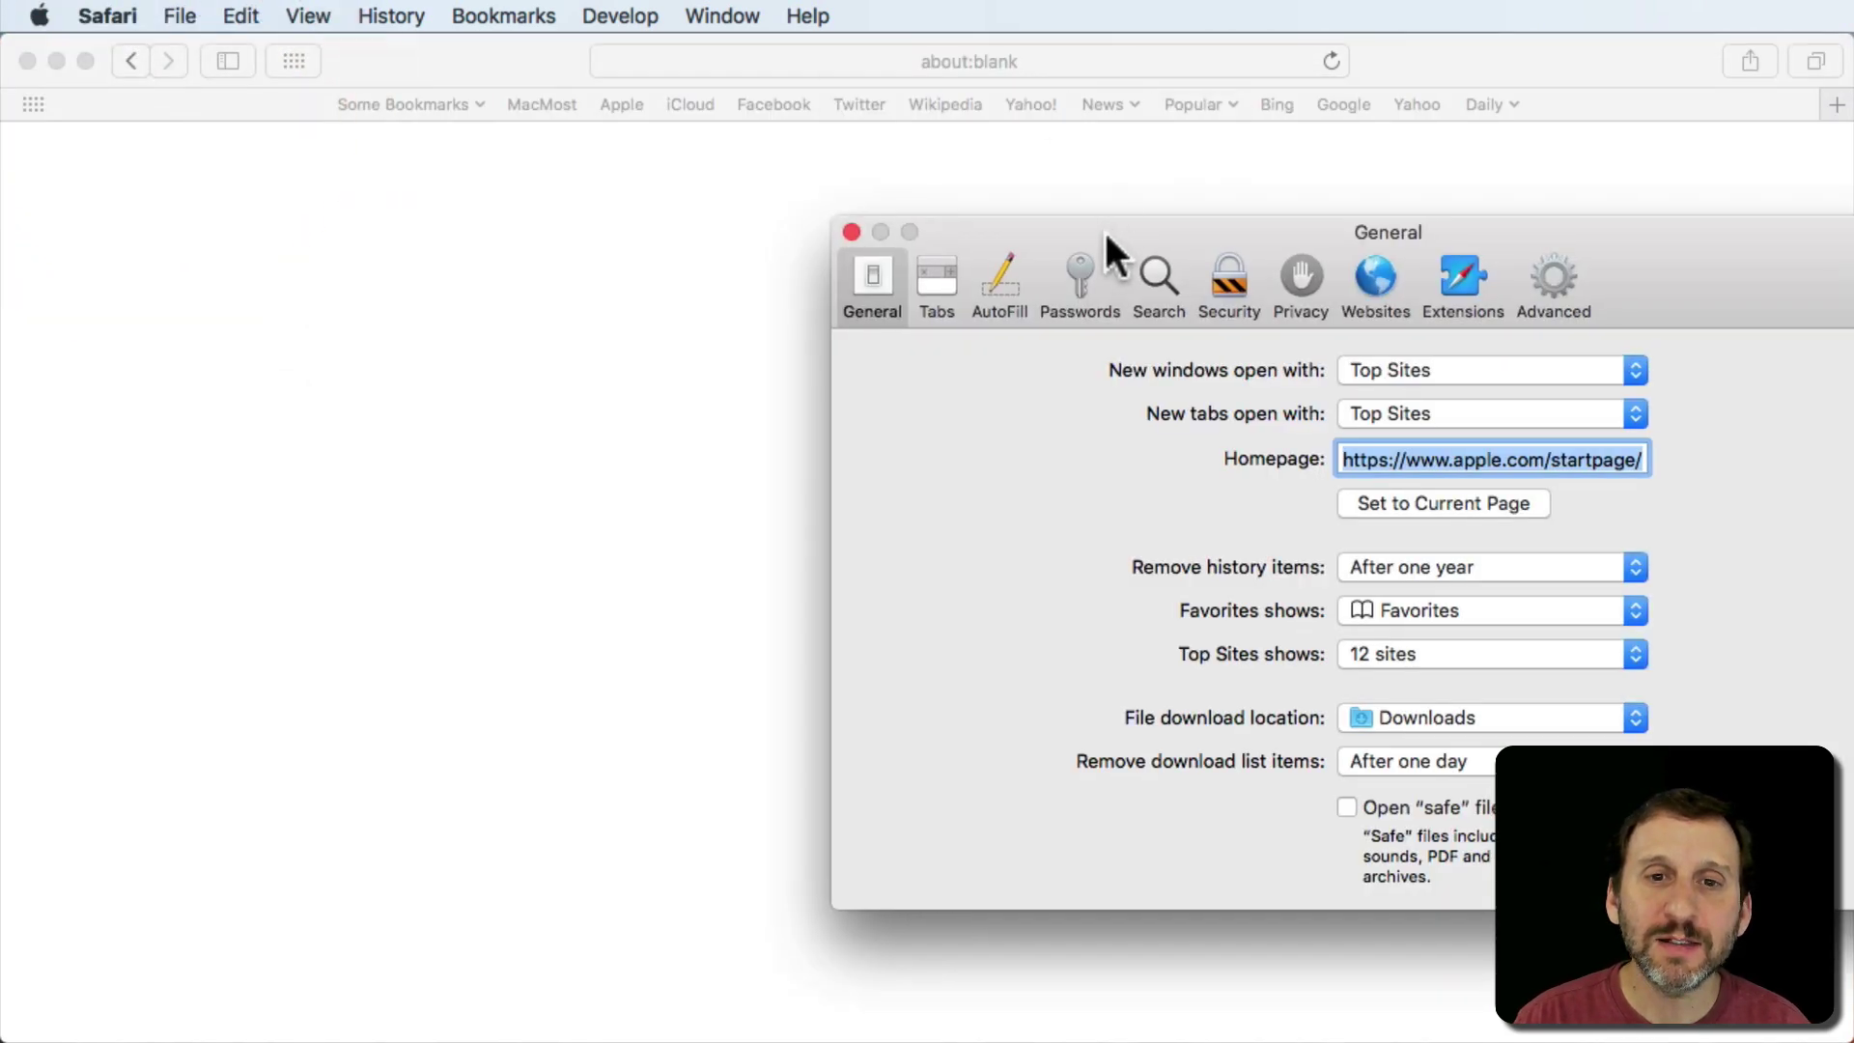
drag(1107, 224, 632, 217)
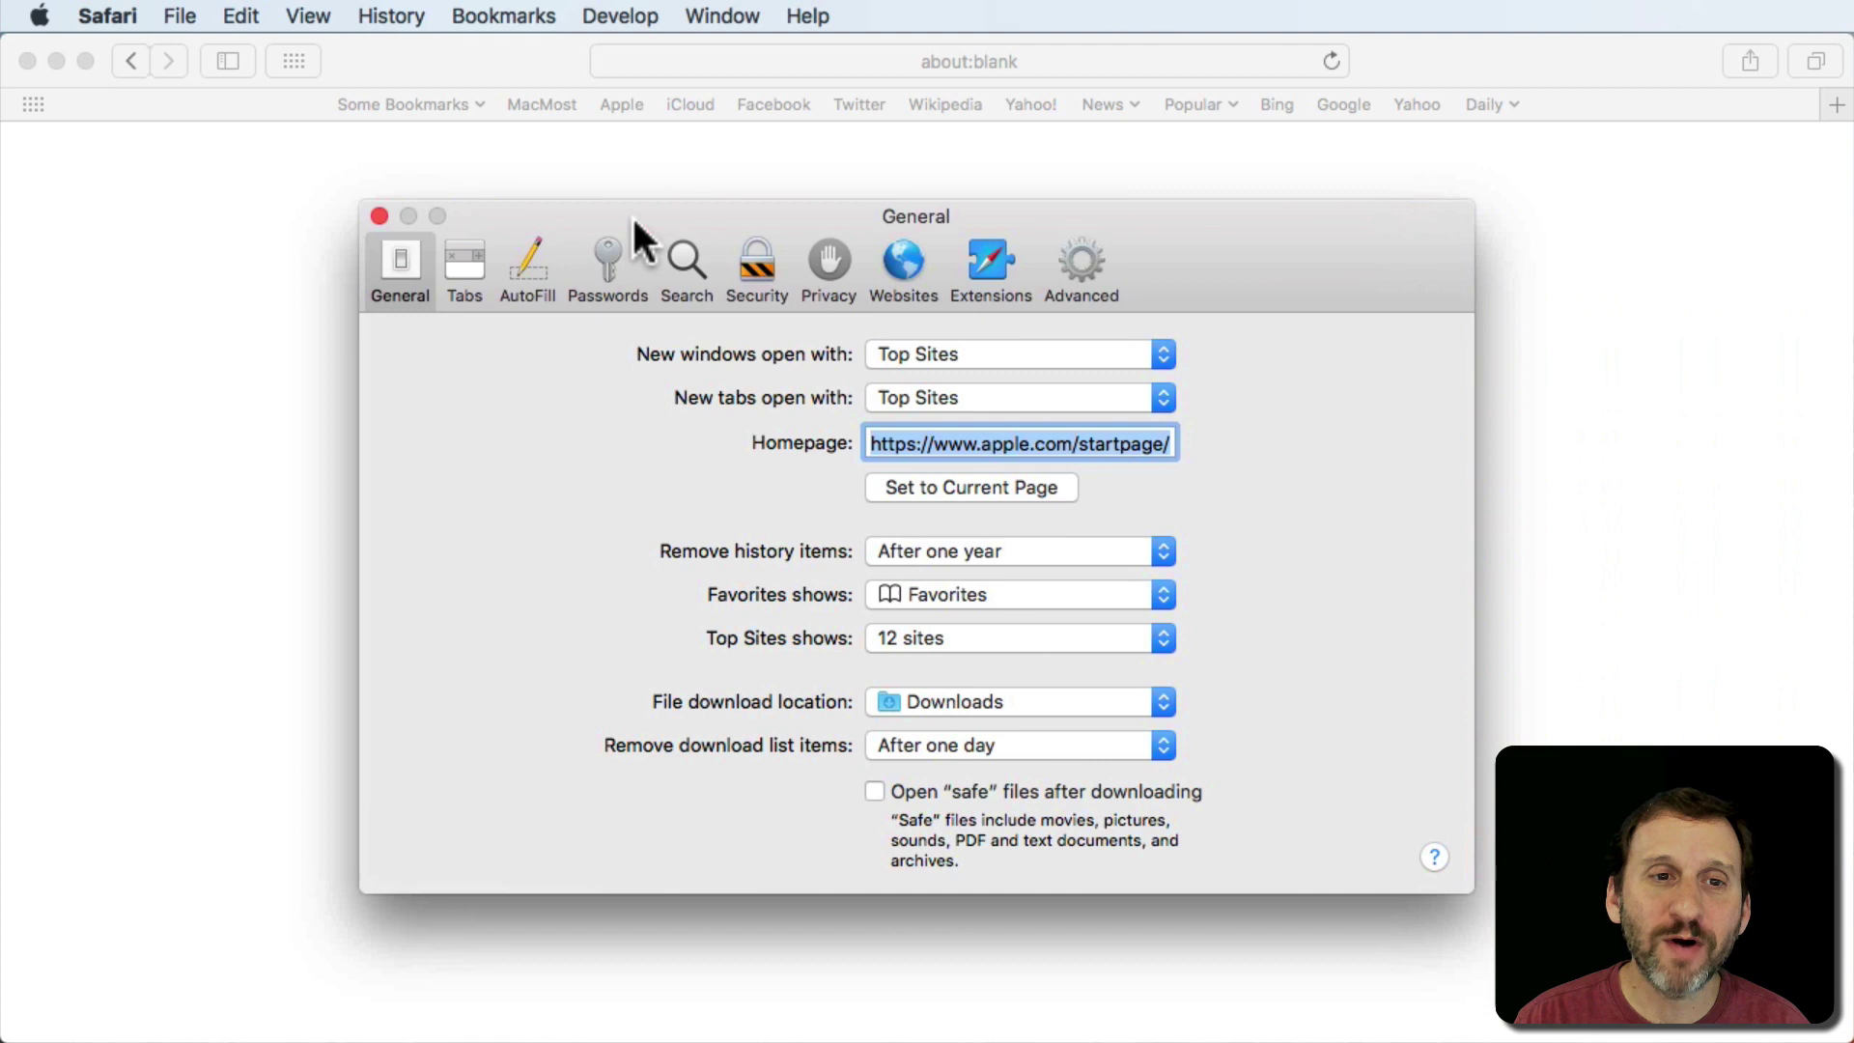
click(399, 271)
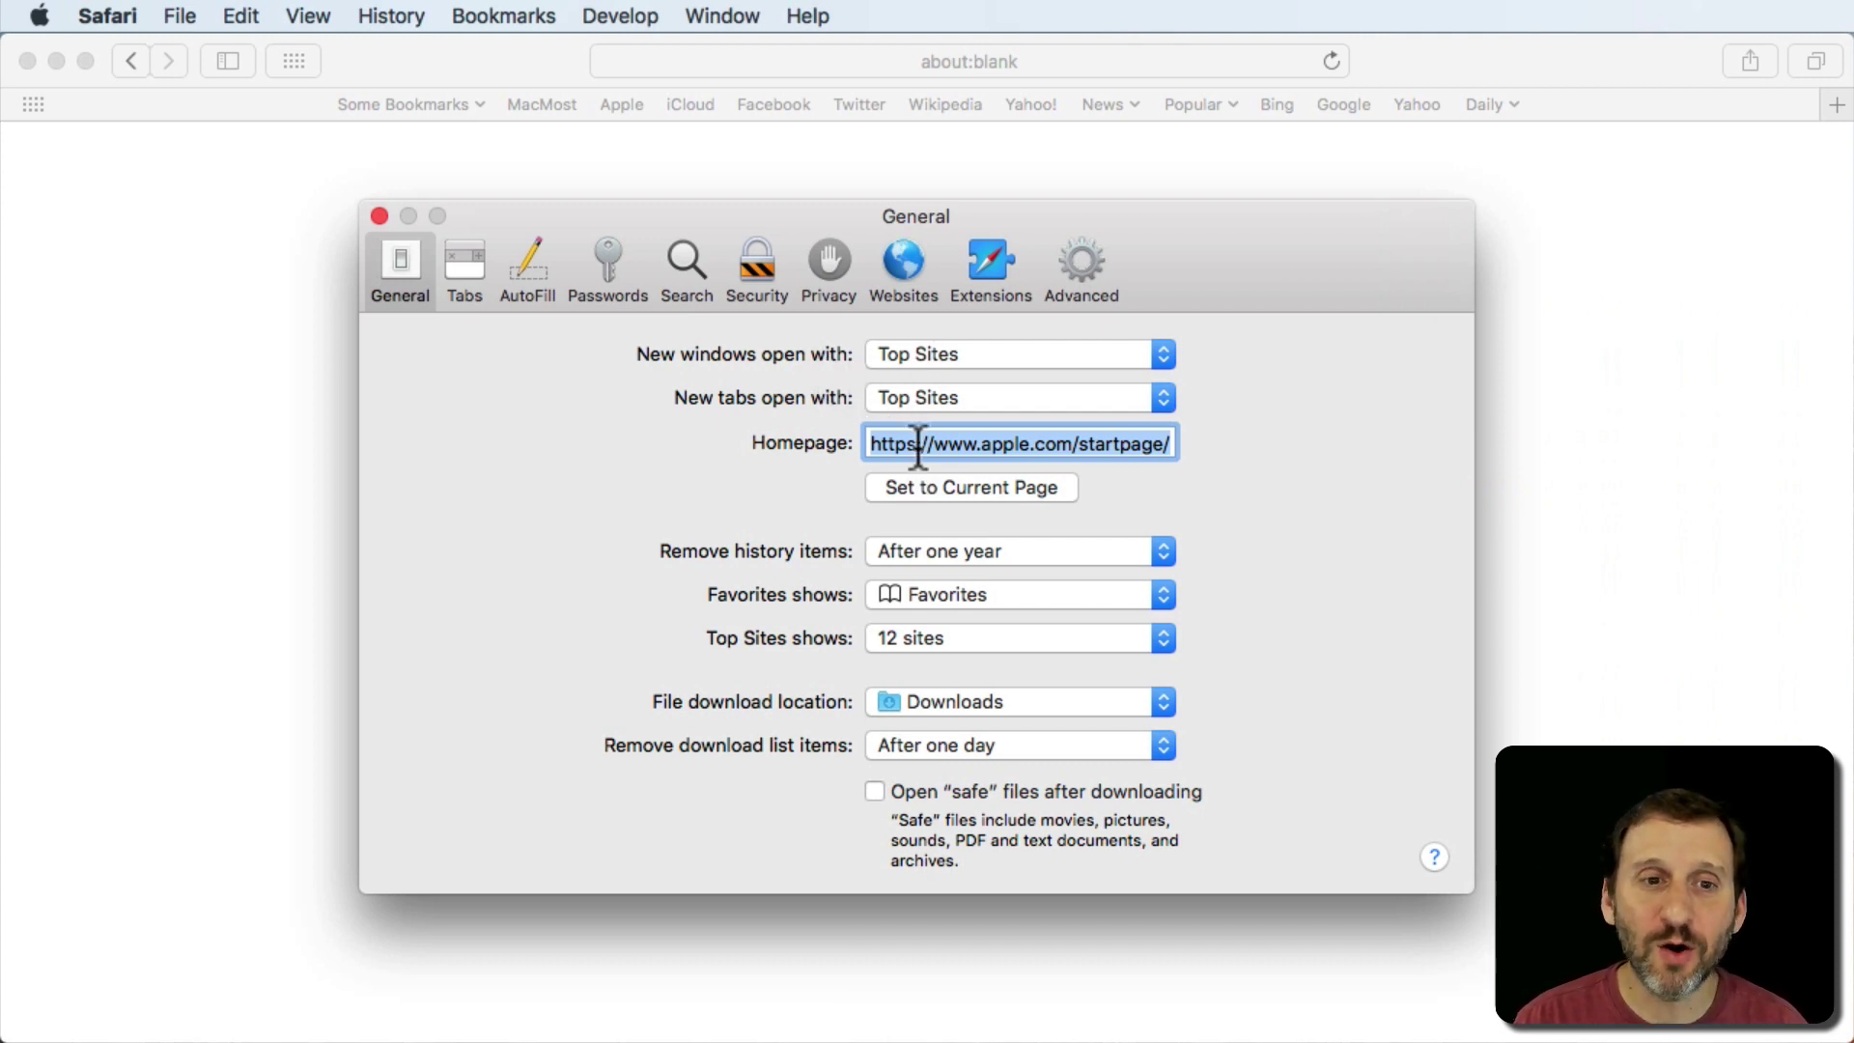
click(876, 446)
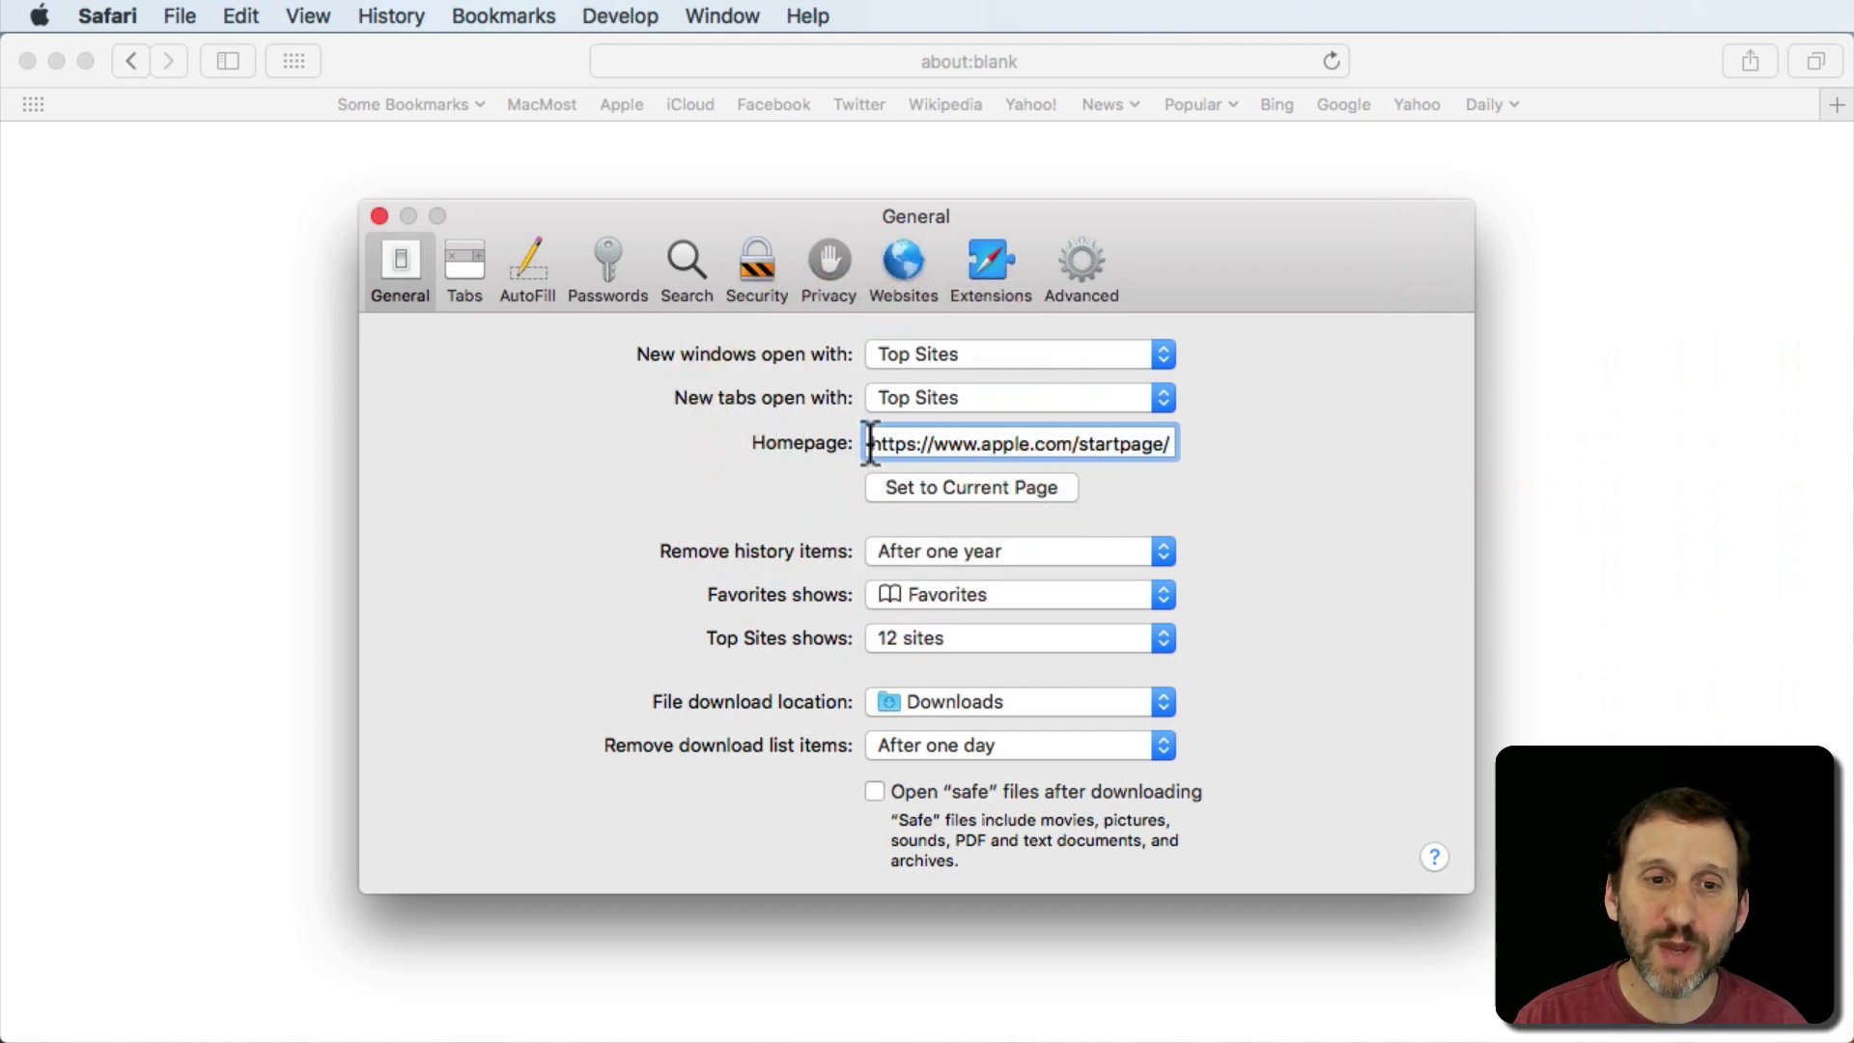
drag(870, 444, 1201, 444)
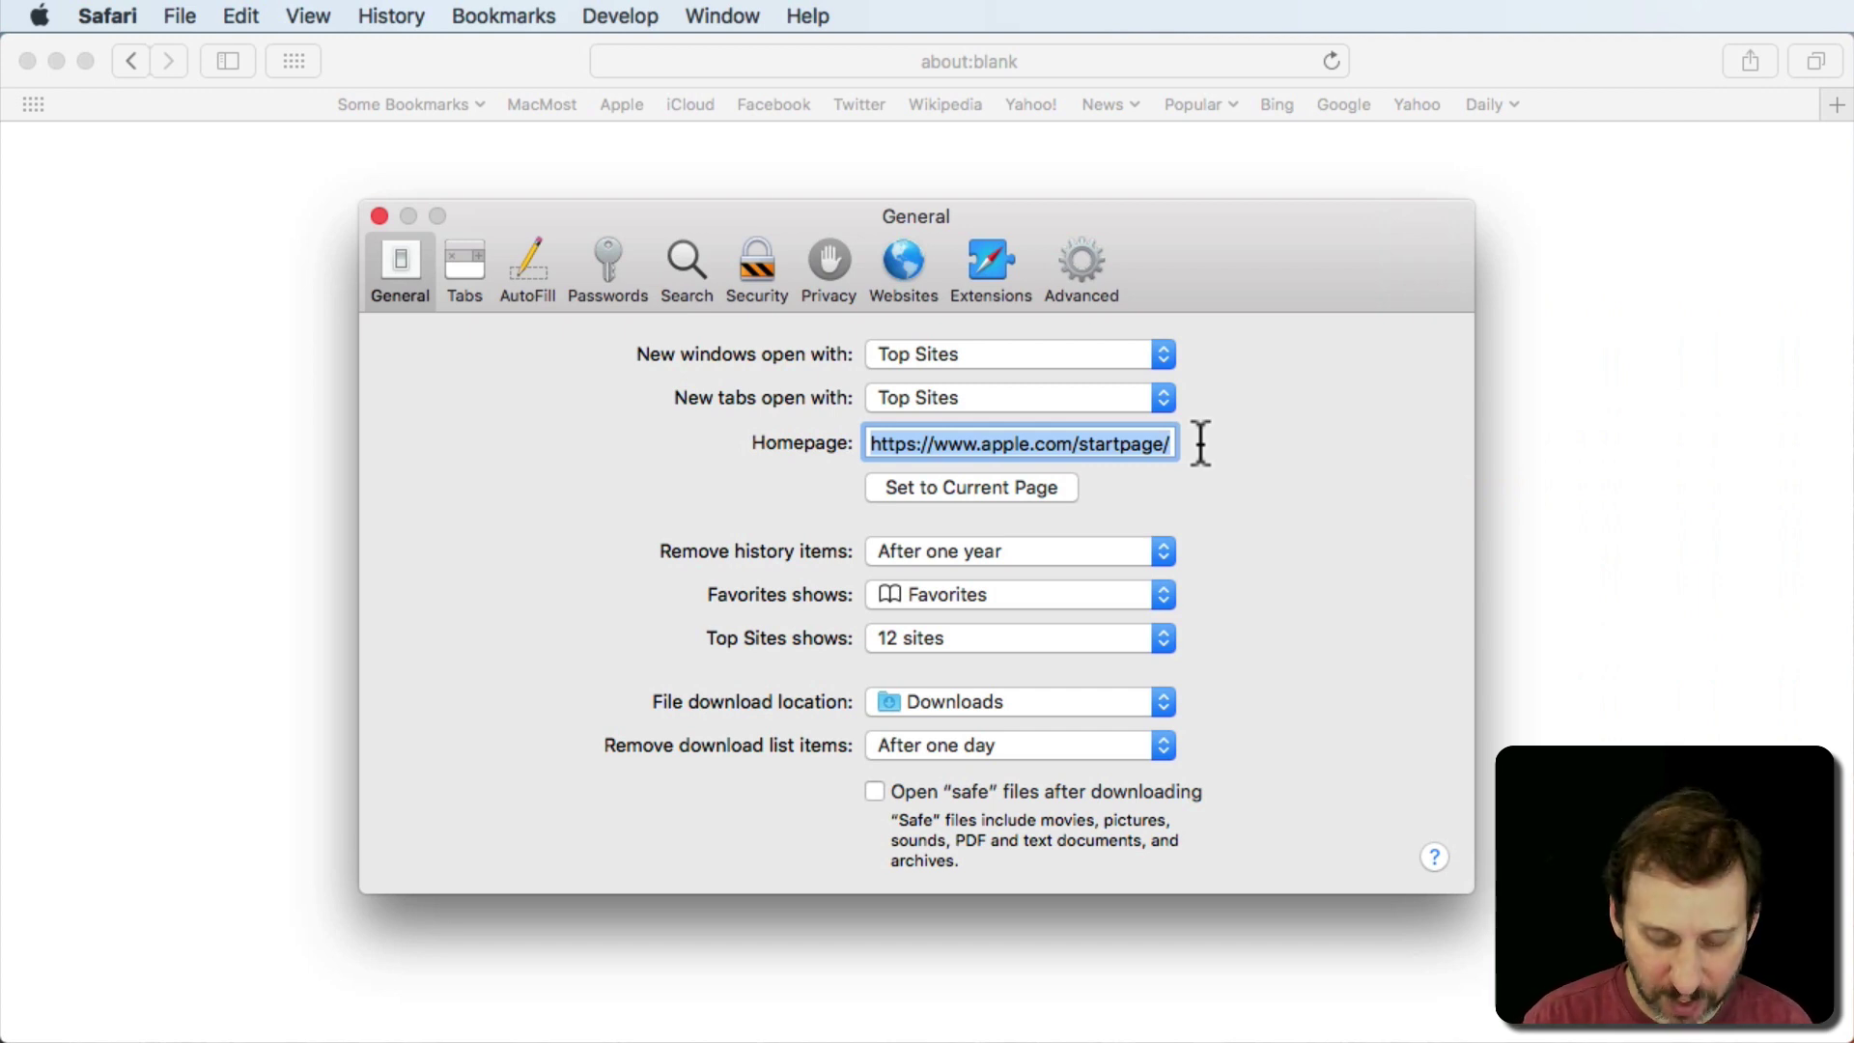
text(google.c)
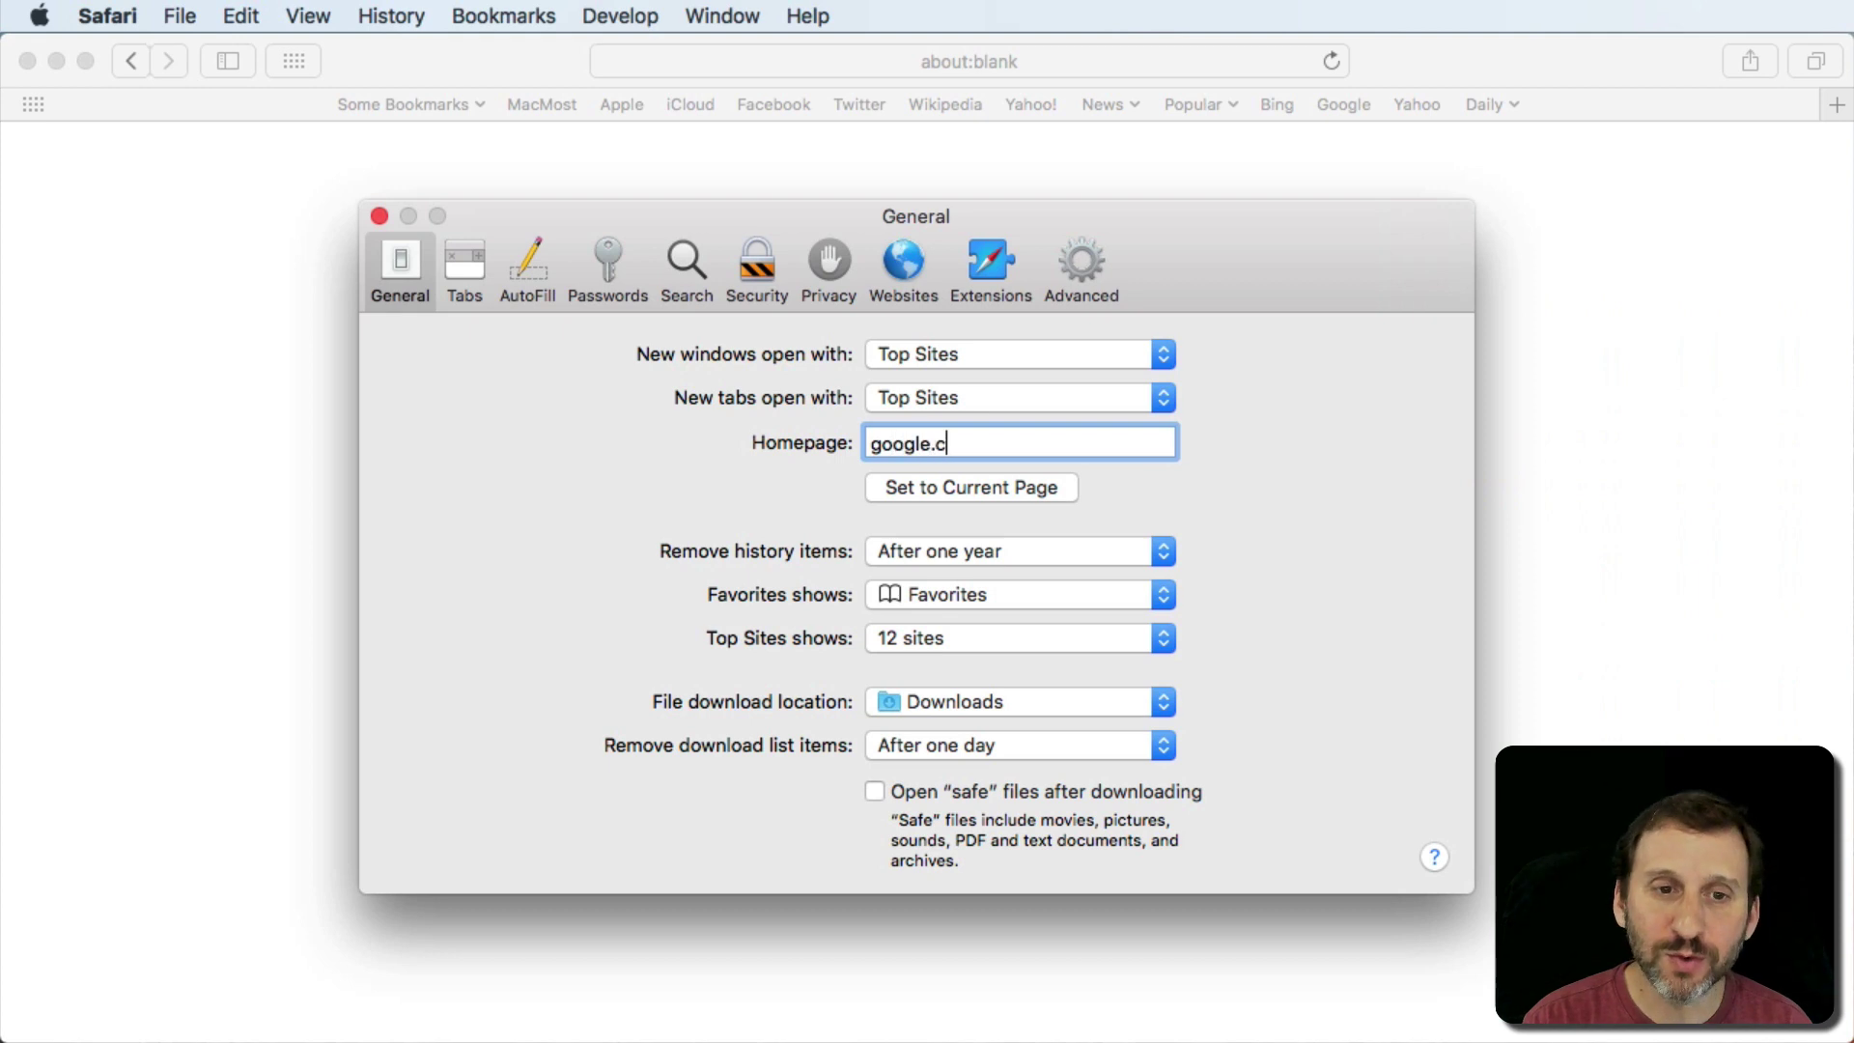
text(om)
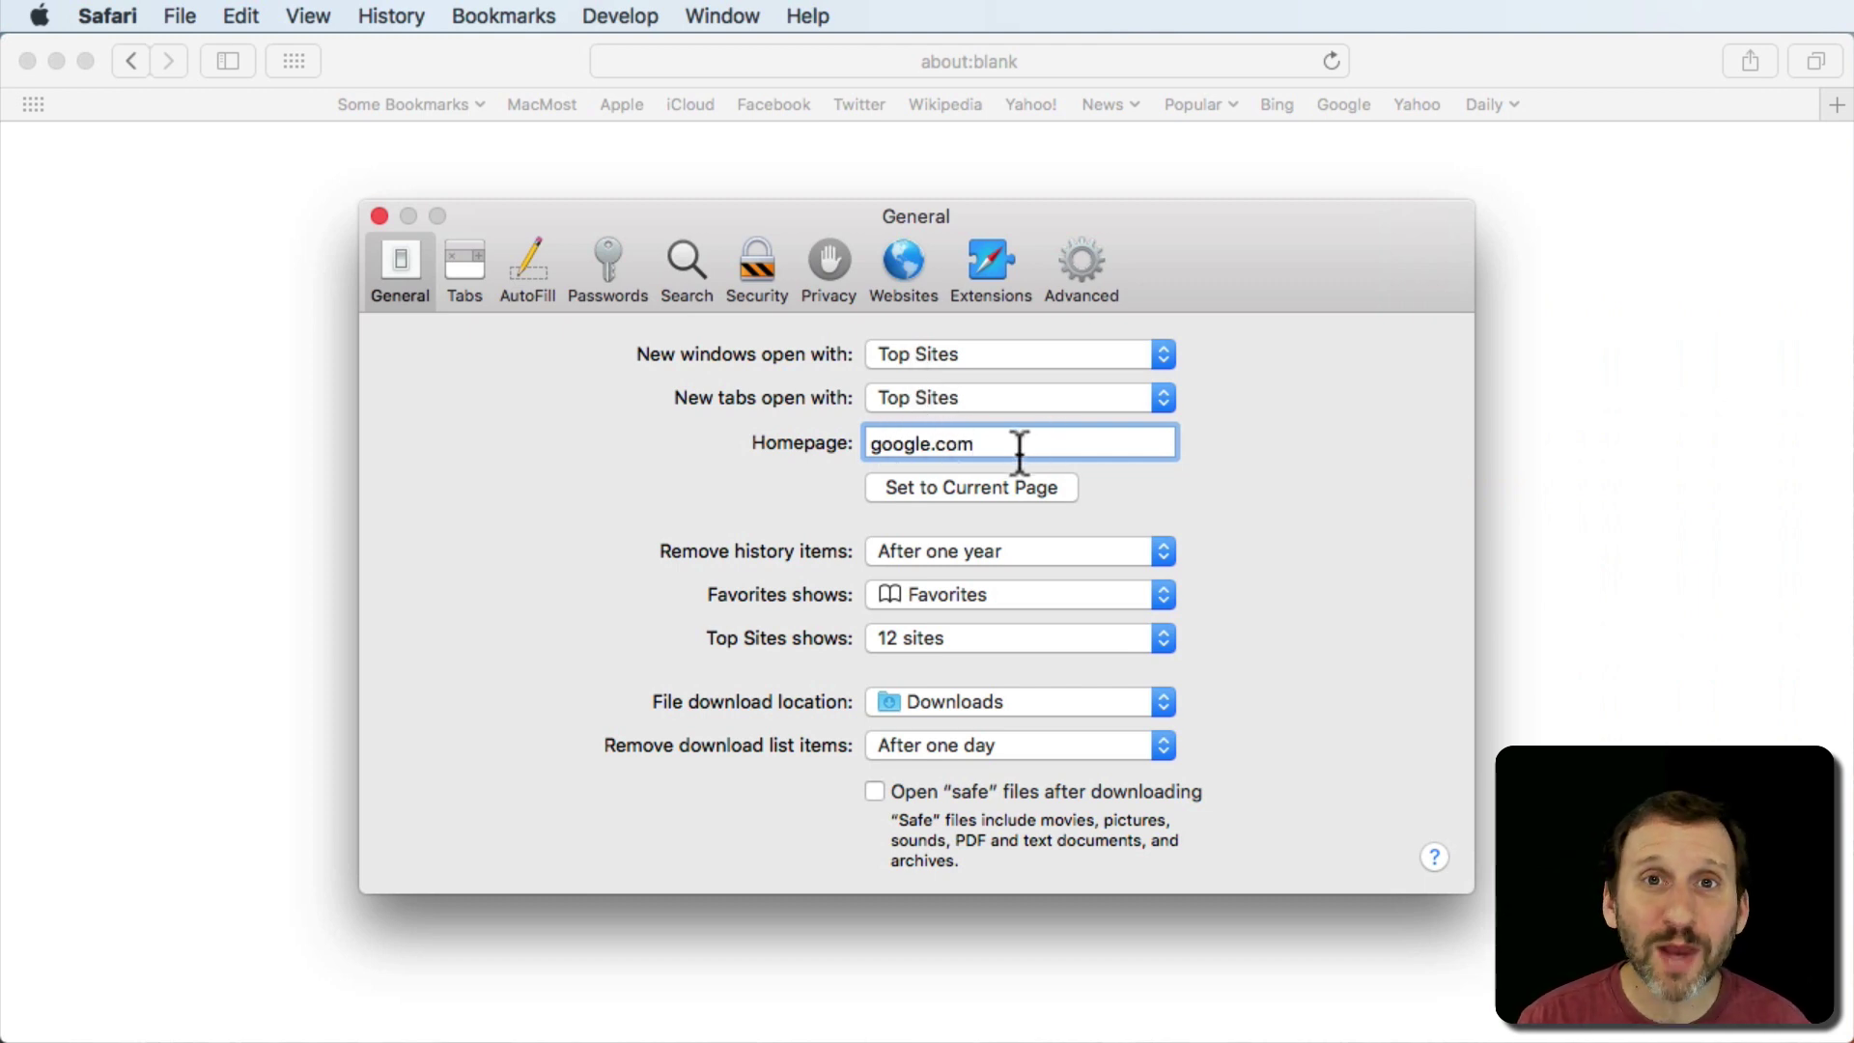
Step: Set both 'New windows open with' and 'New tabs open with' to Homepage, then close Preferences
click(964, 355)
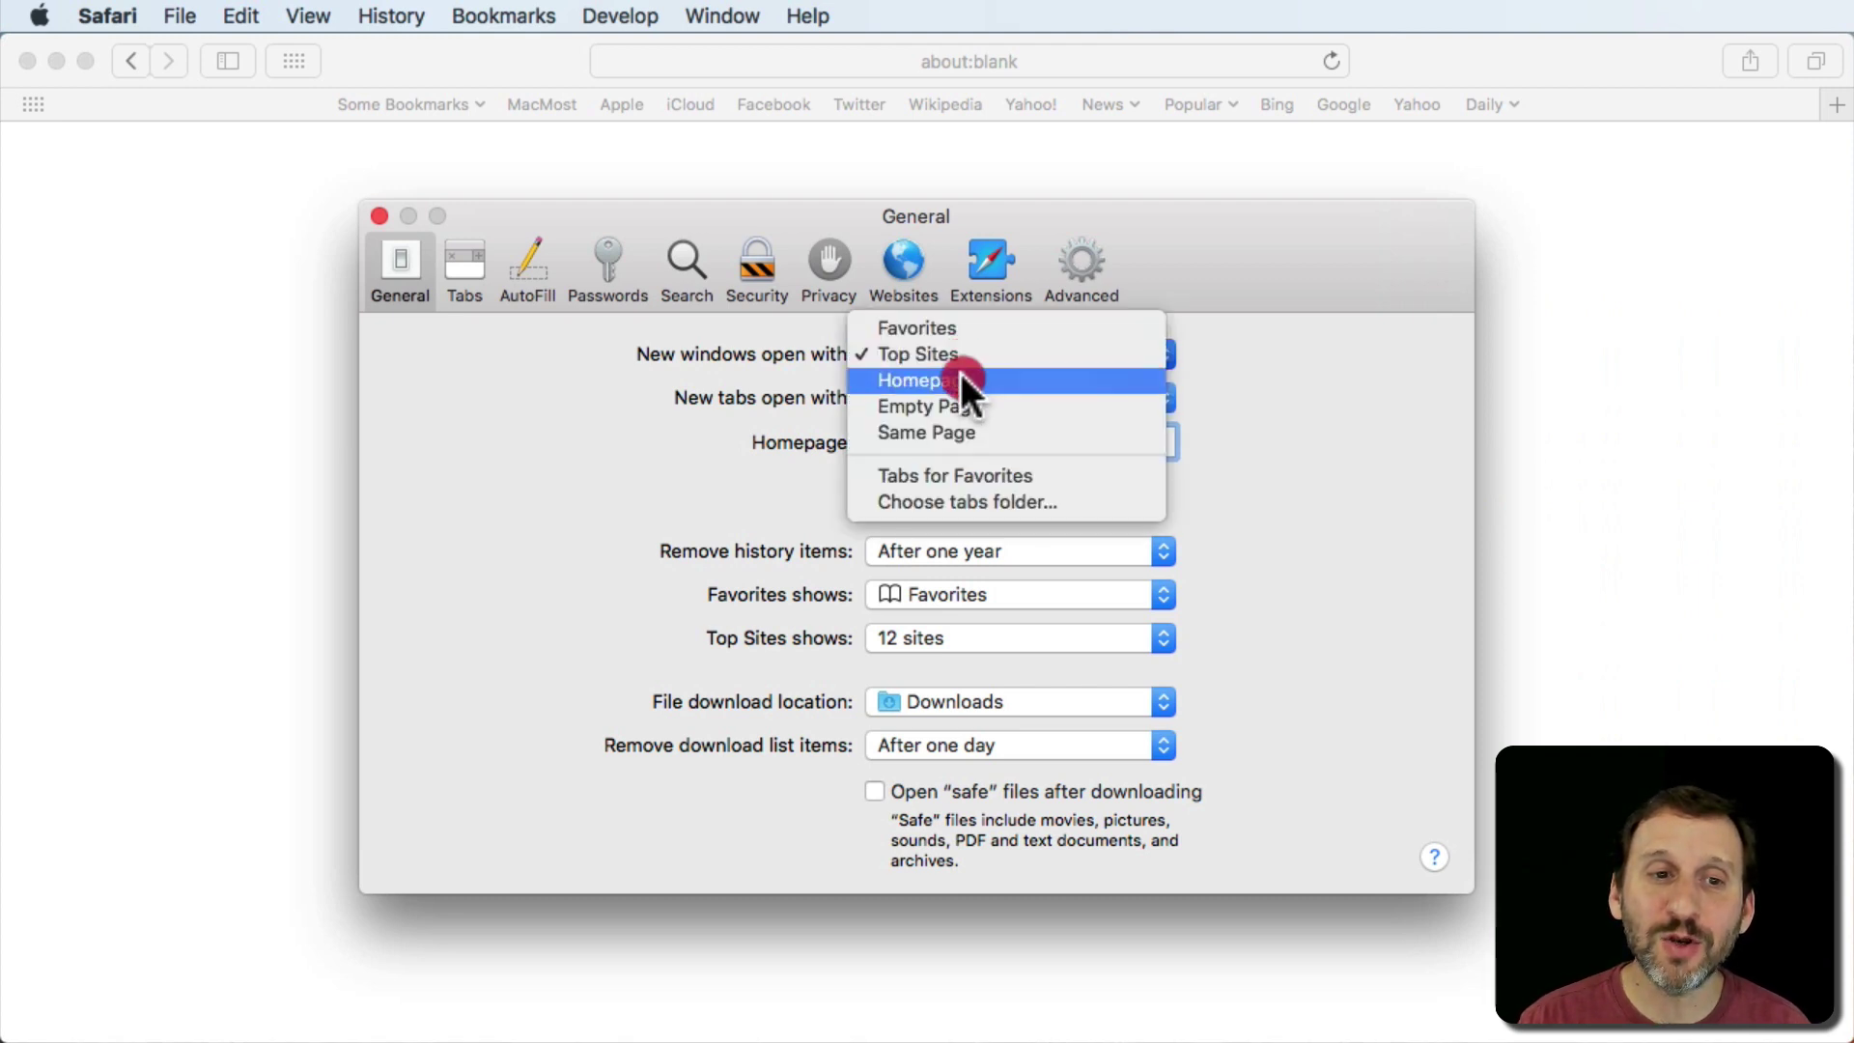
click(961, 376)
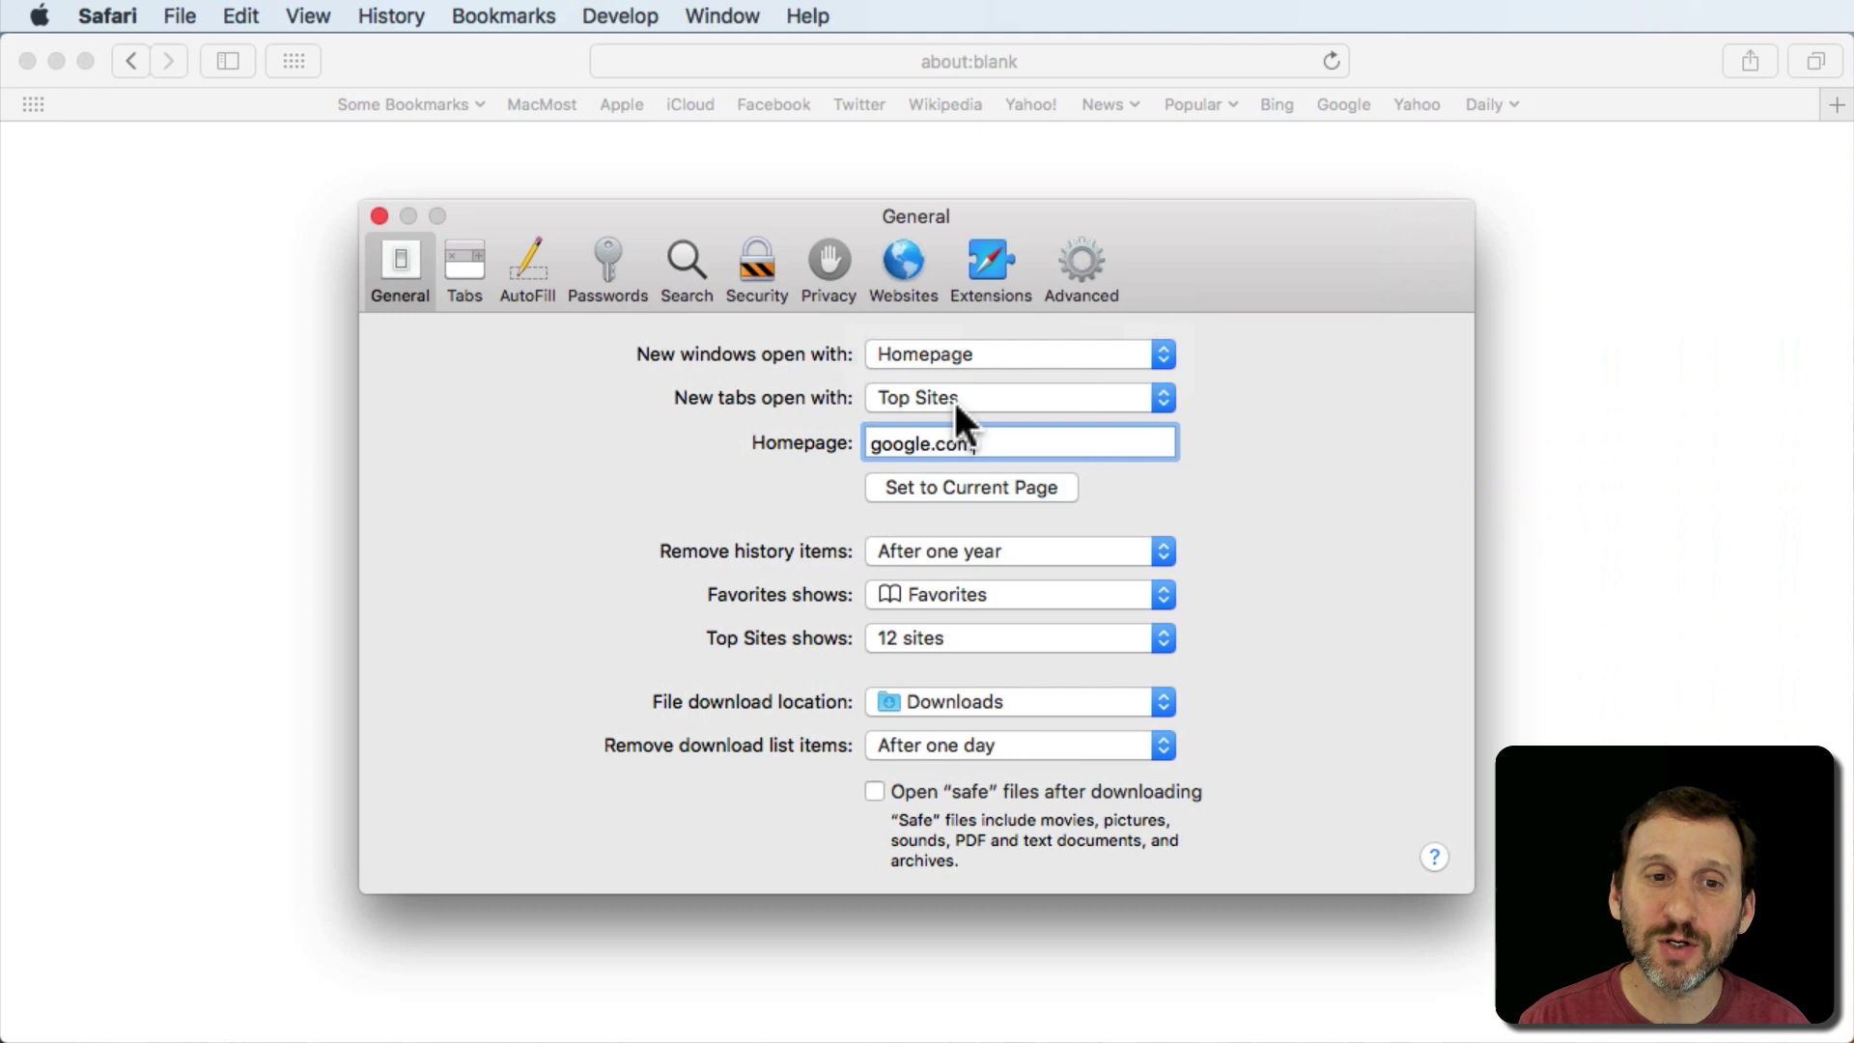
click(953, 401)
click(955, 431)
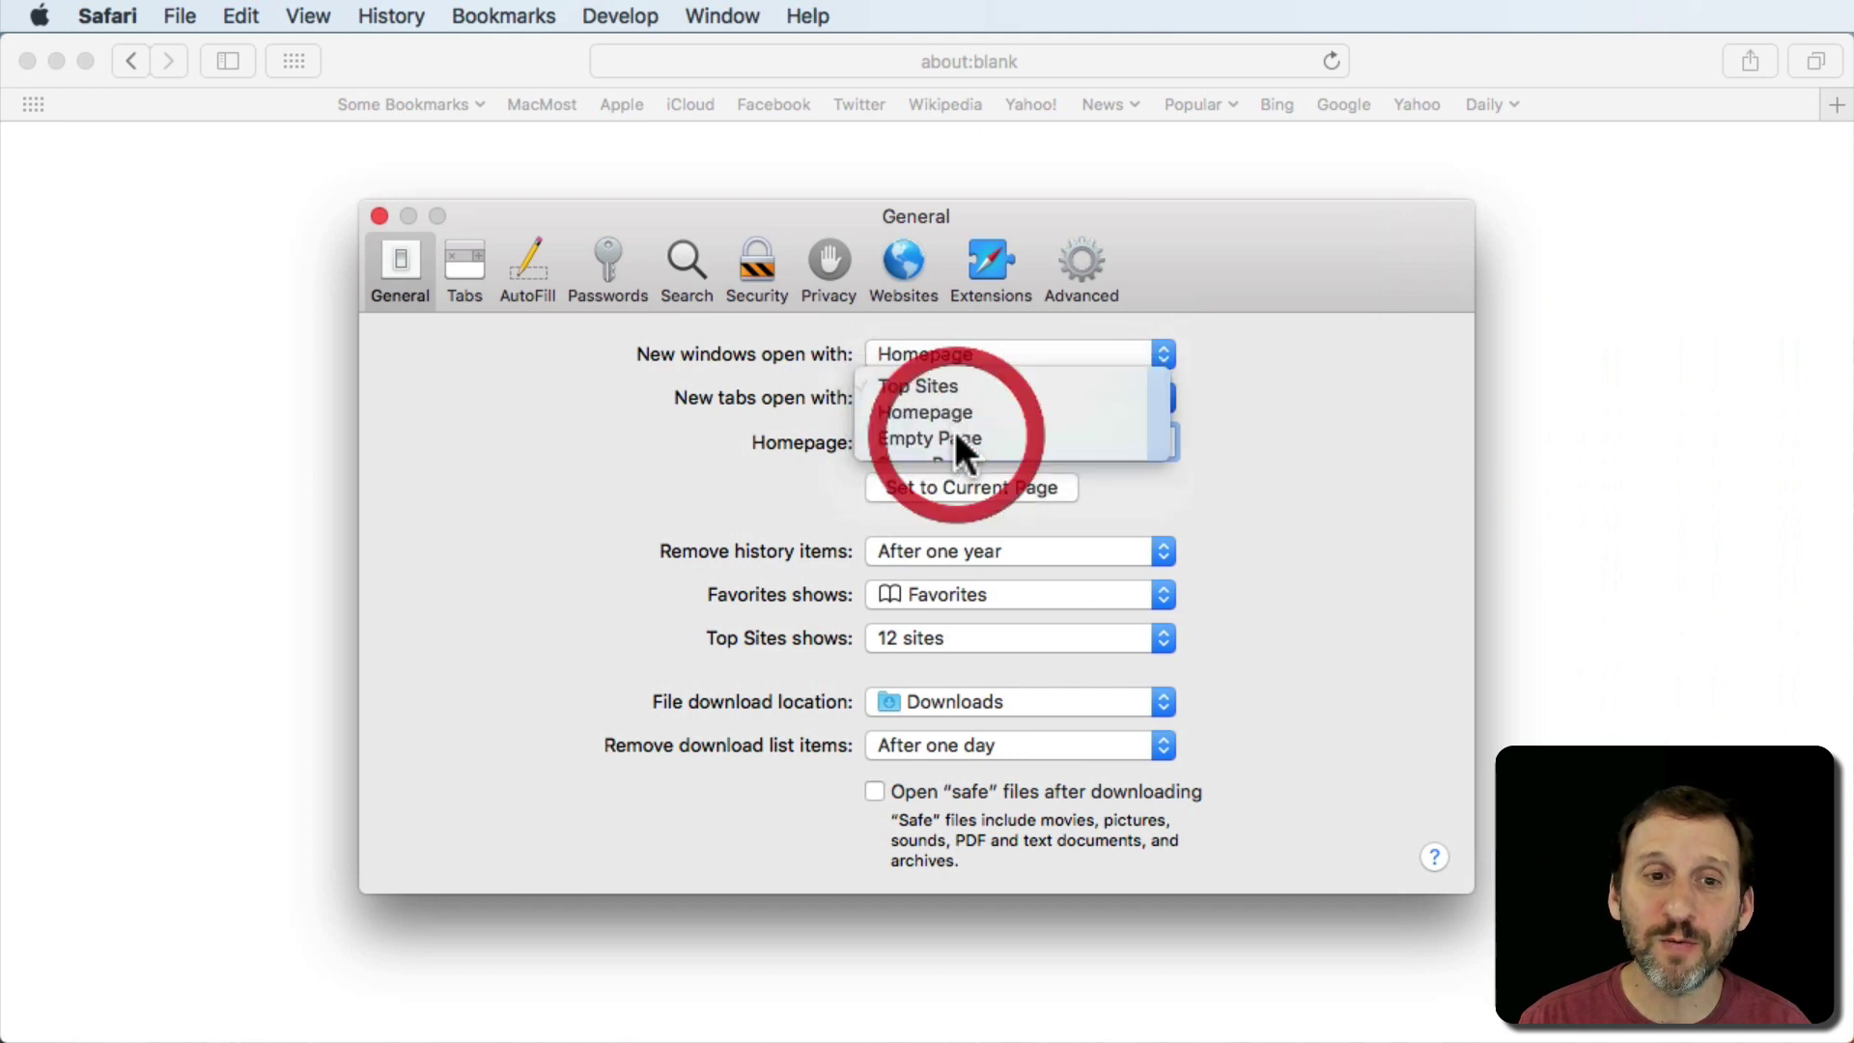
click(380, 216)
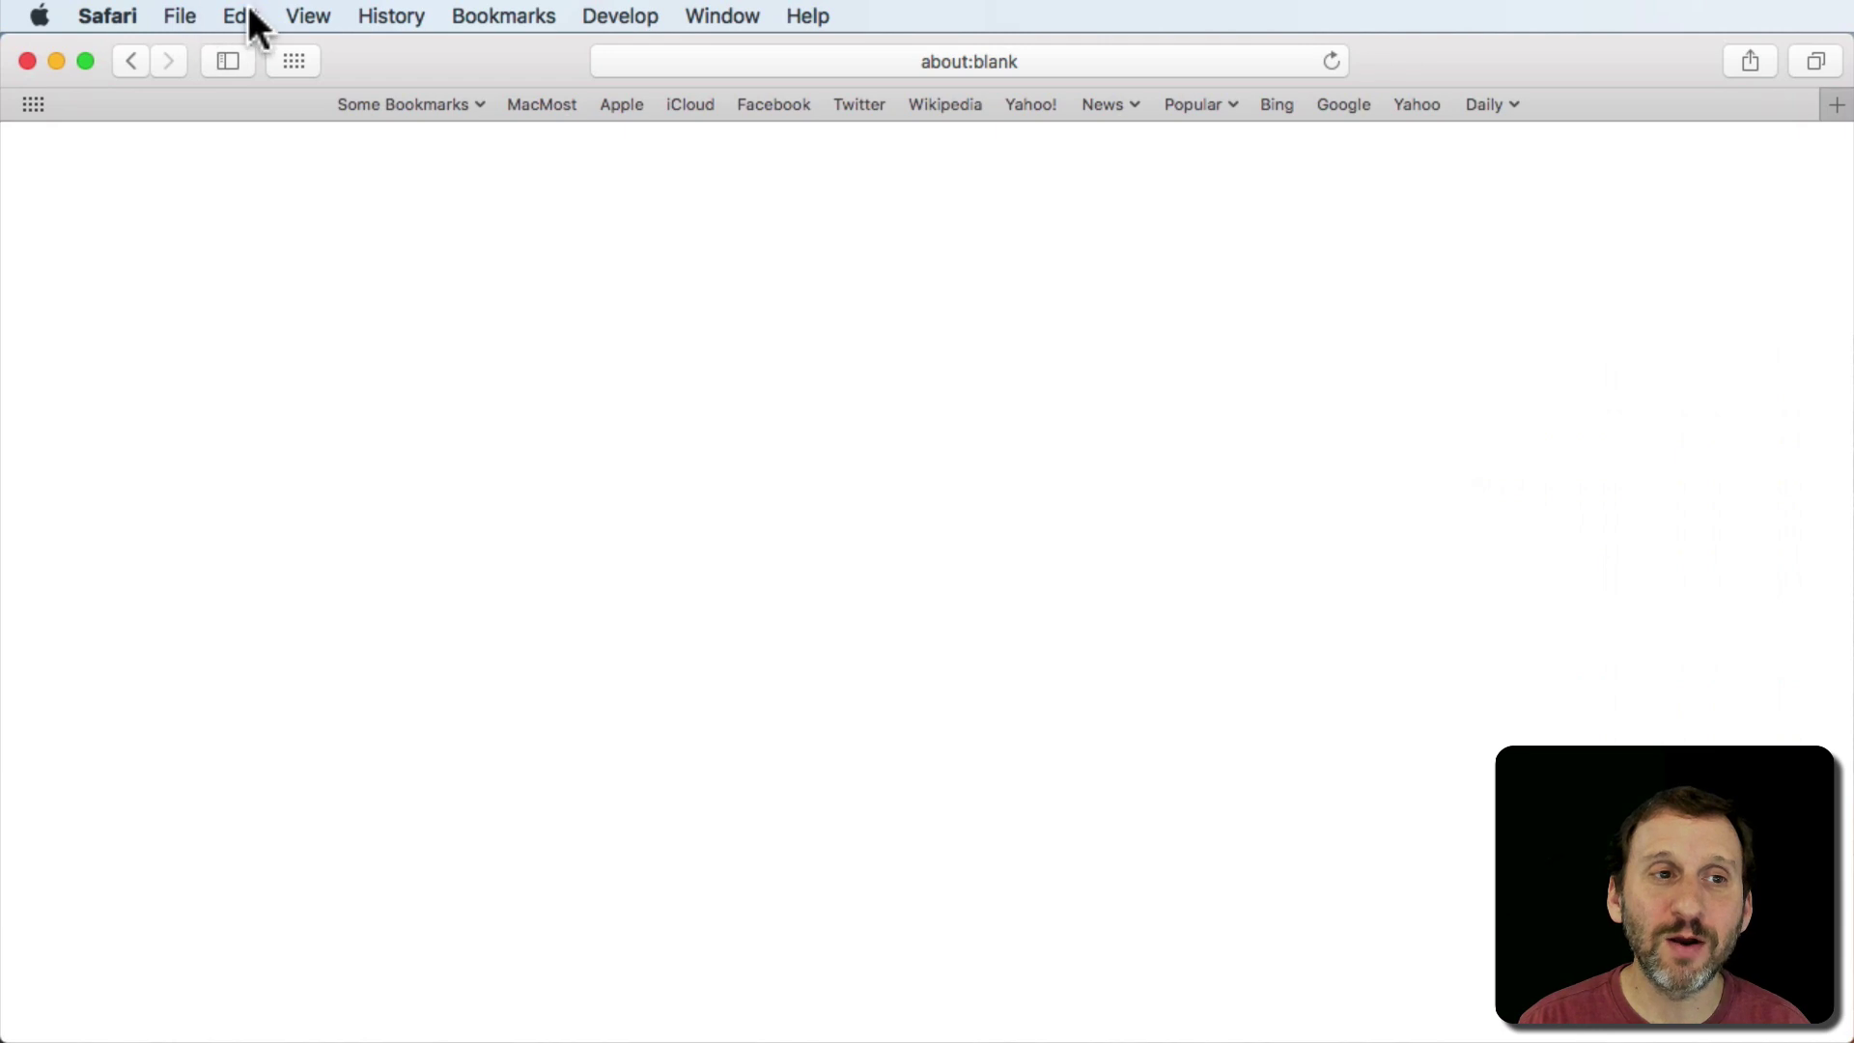
Step: Test the Google homepage with a new tab and a new window, then close the window
click(188, 19)
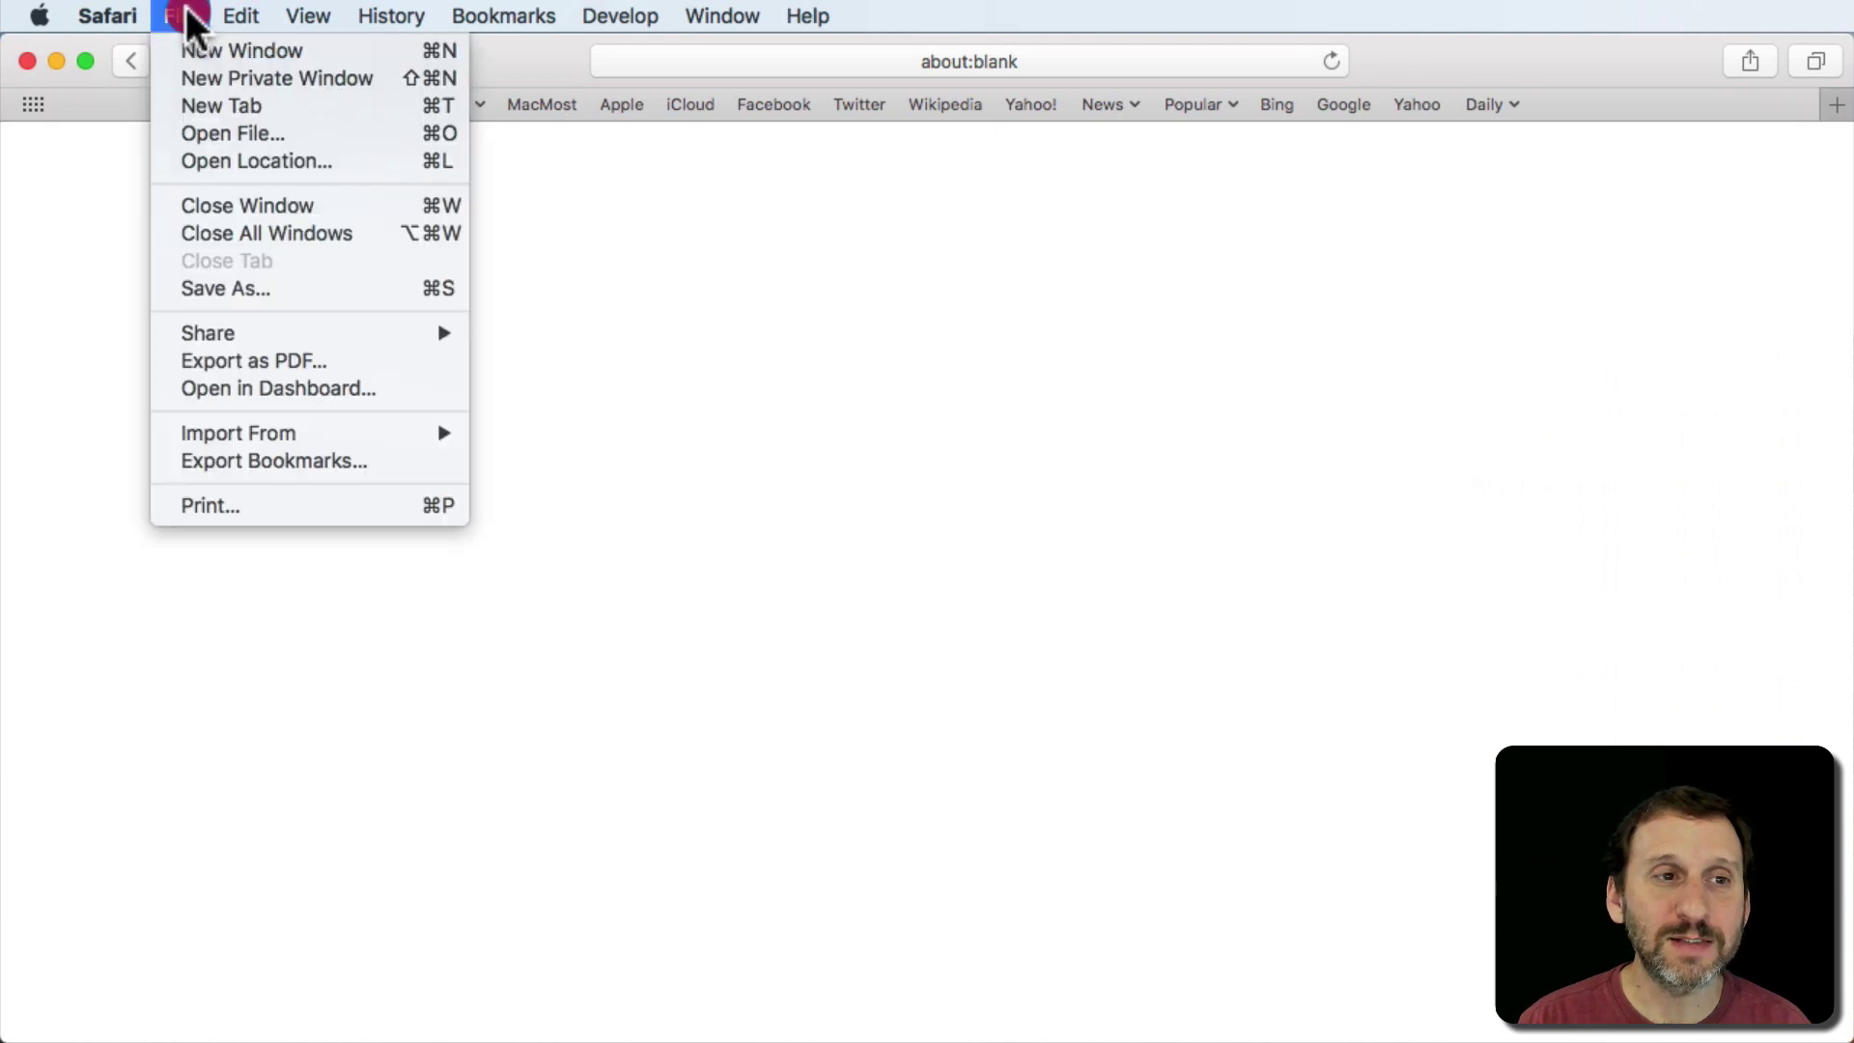
click(230, 101)
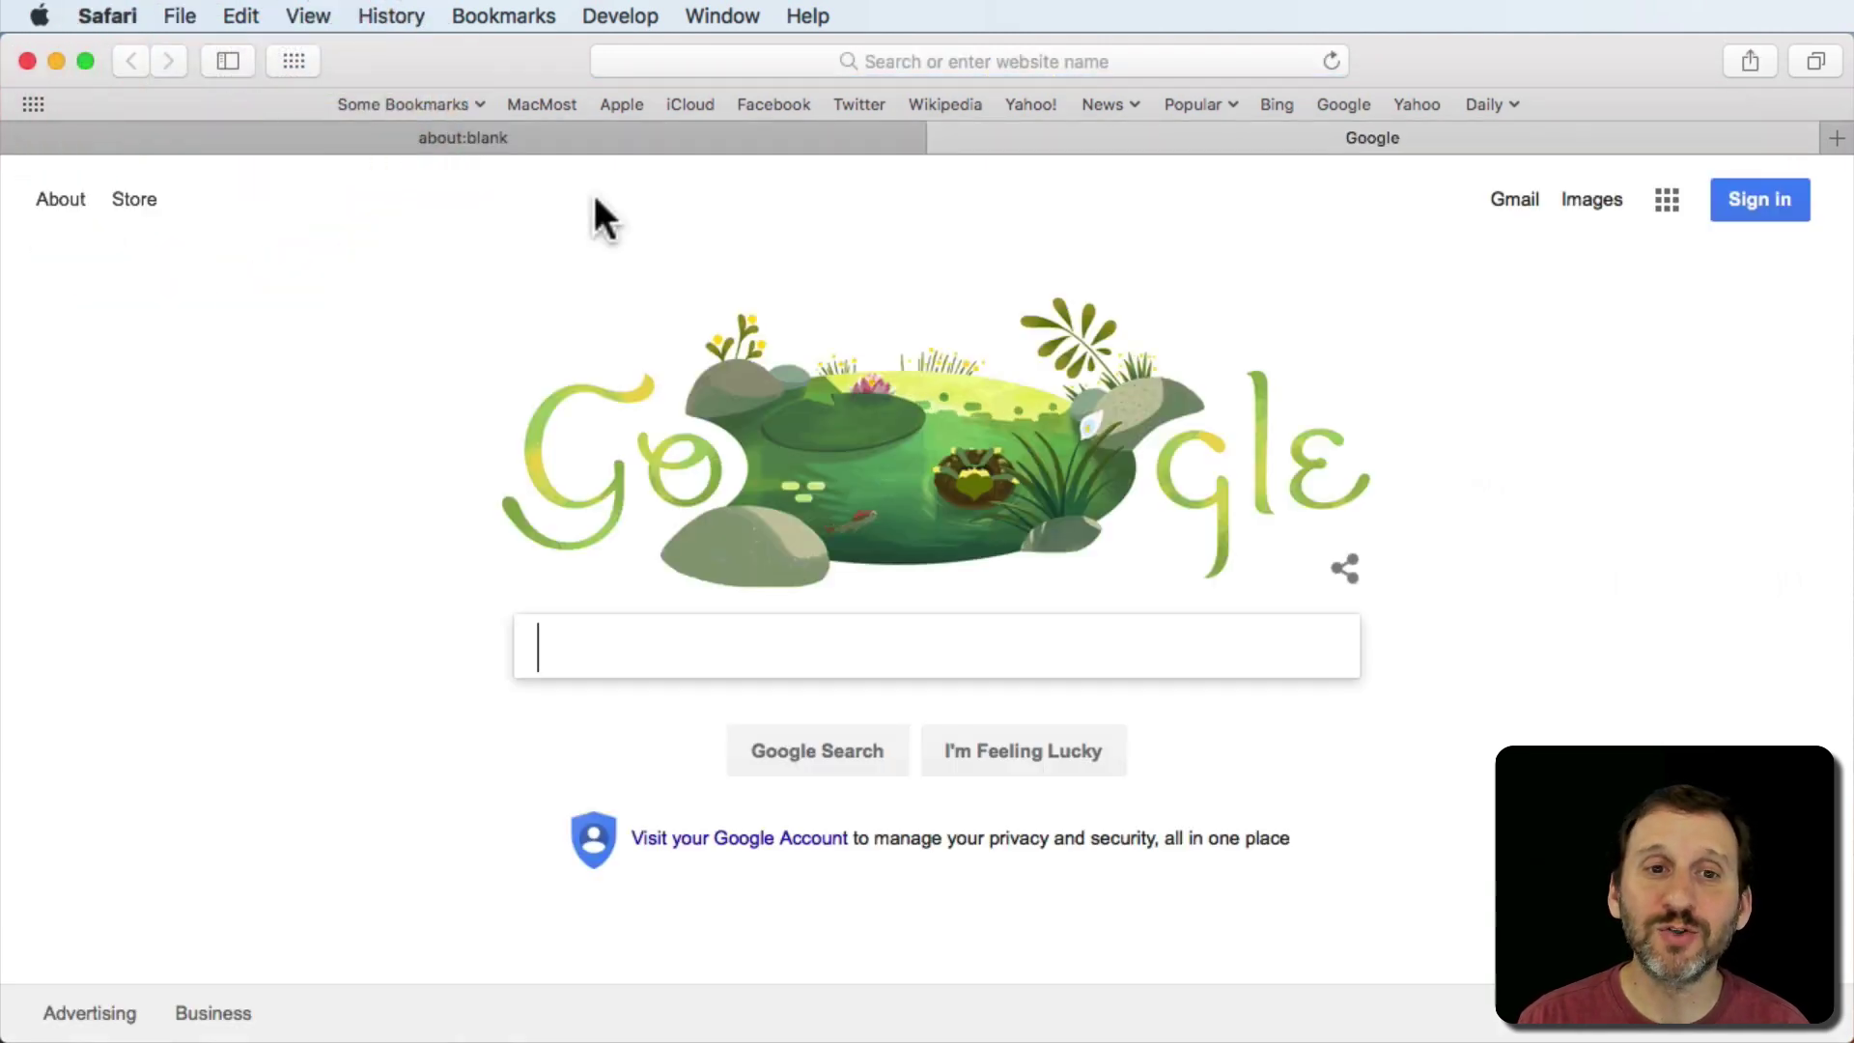
click(196, 18)
click(198, 56)
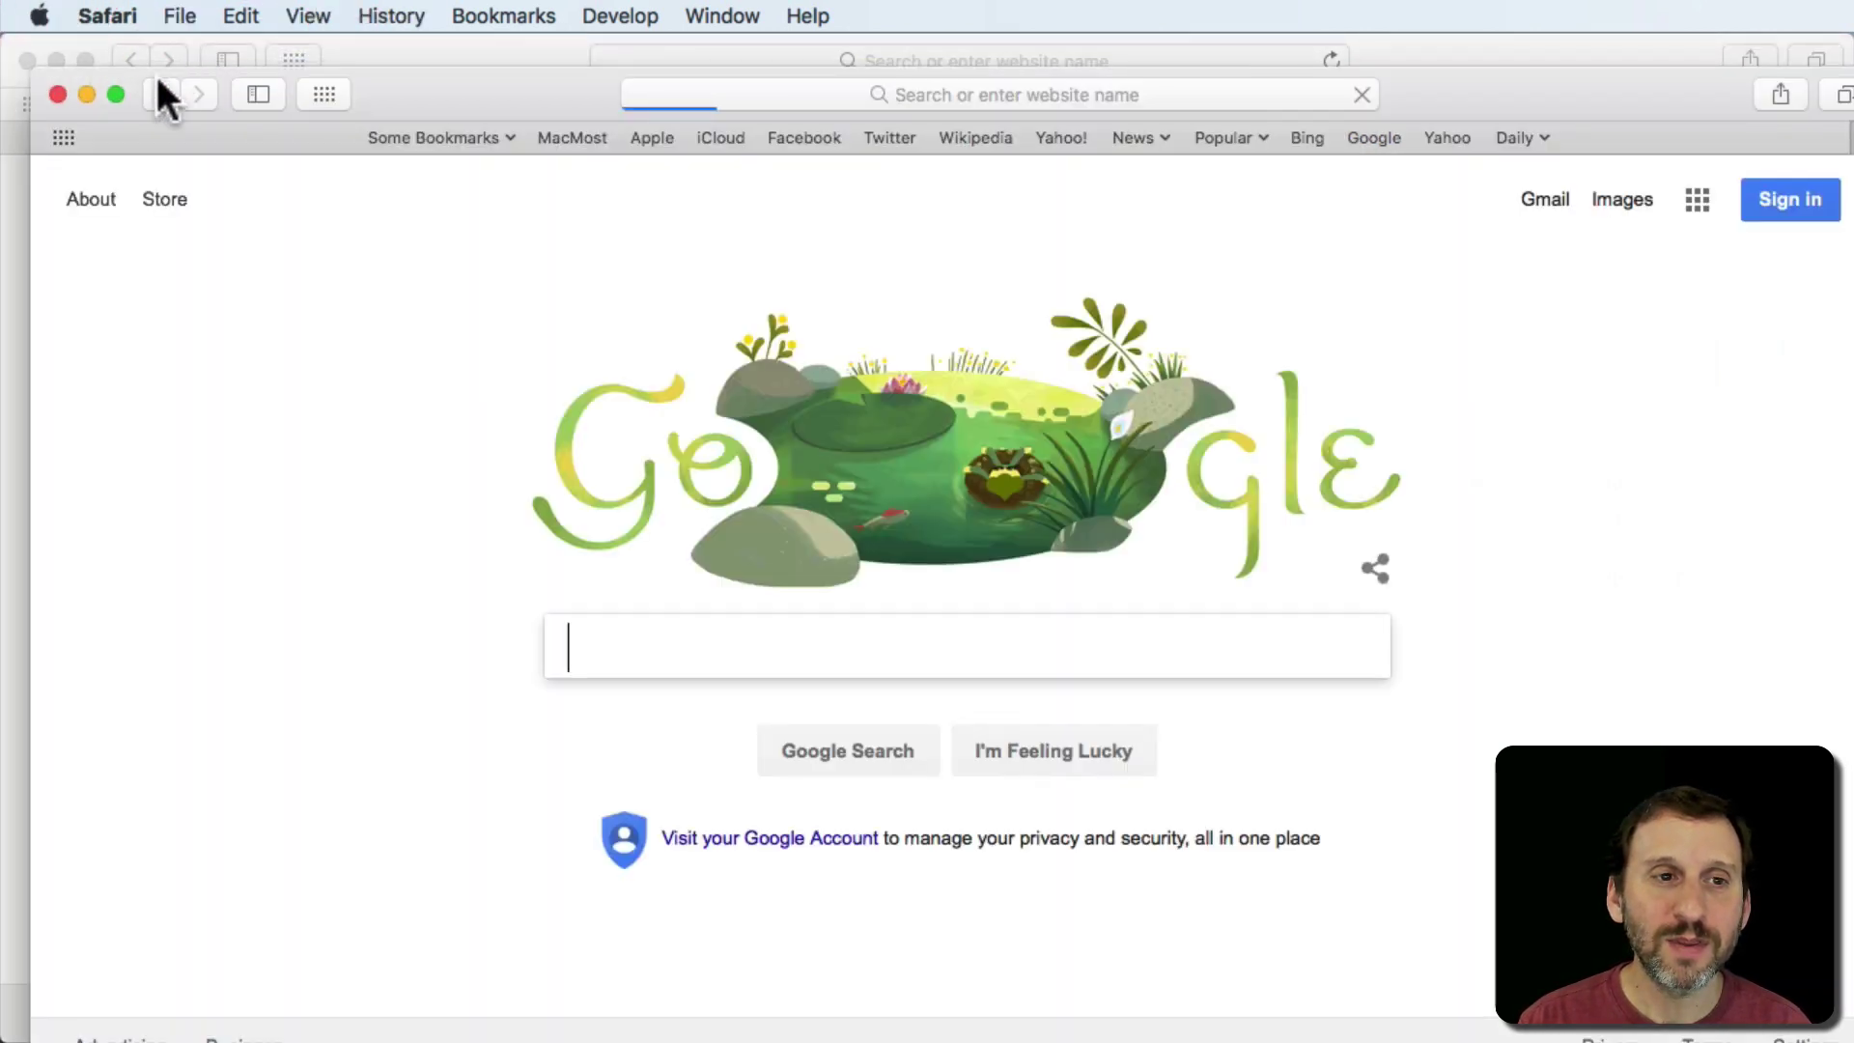
click(58, 92)
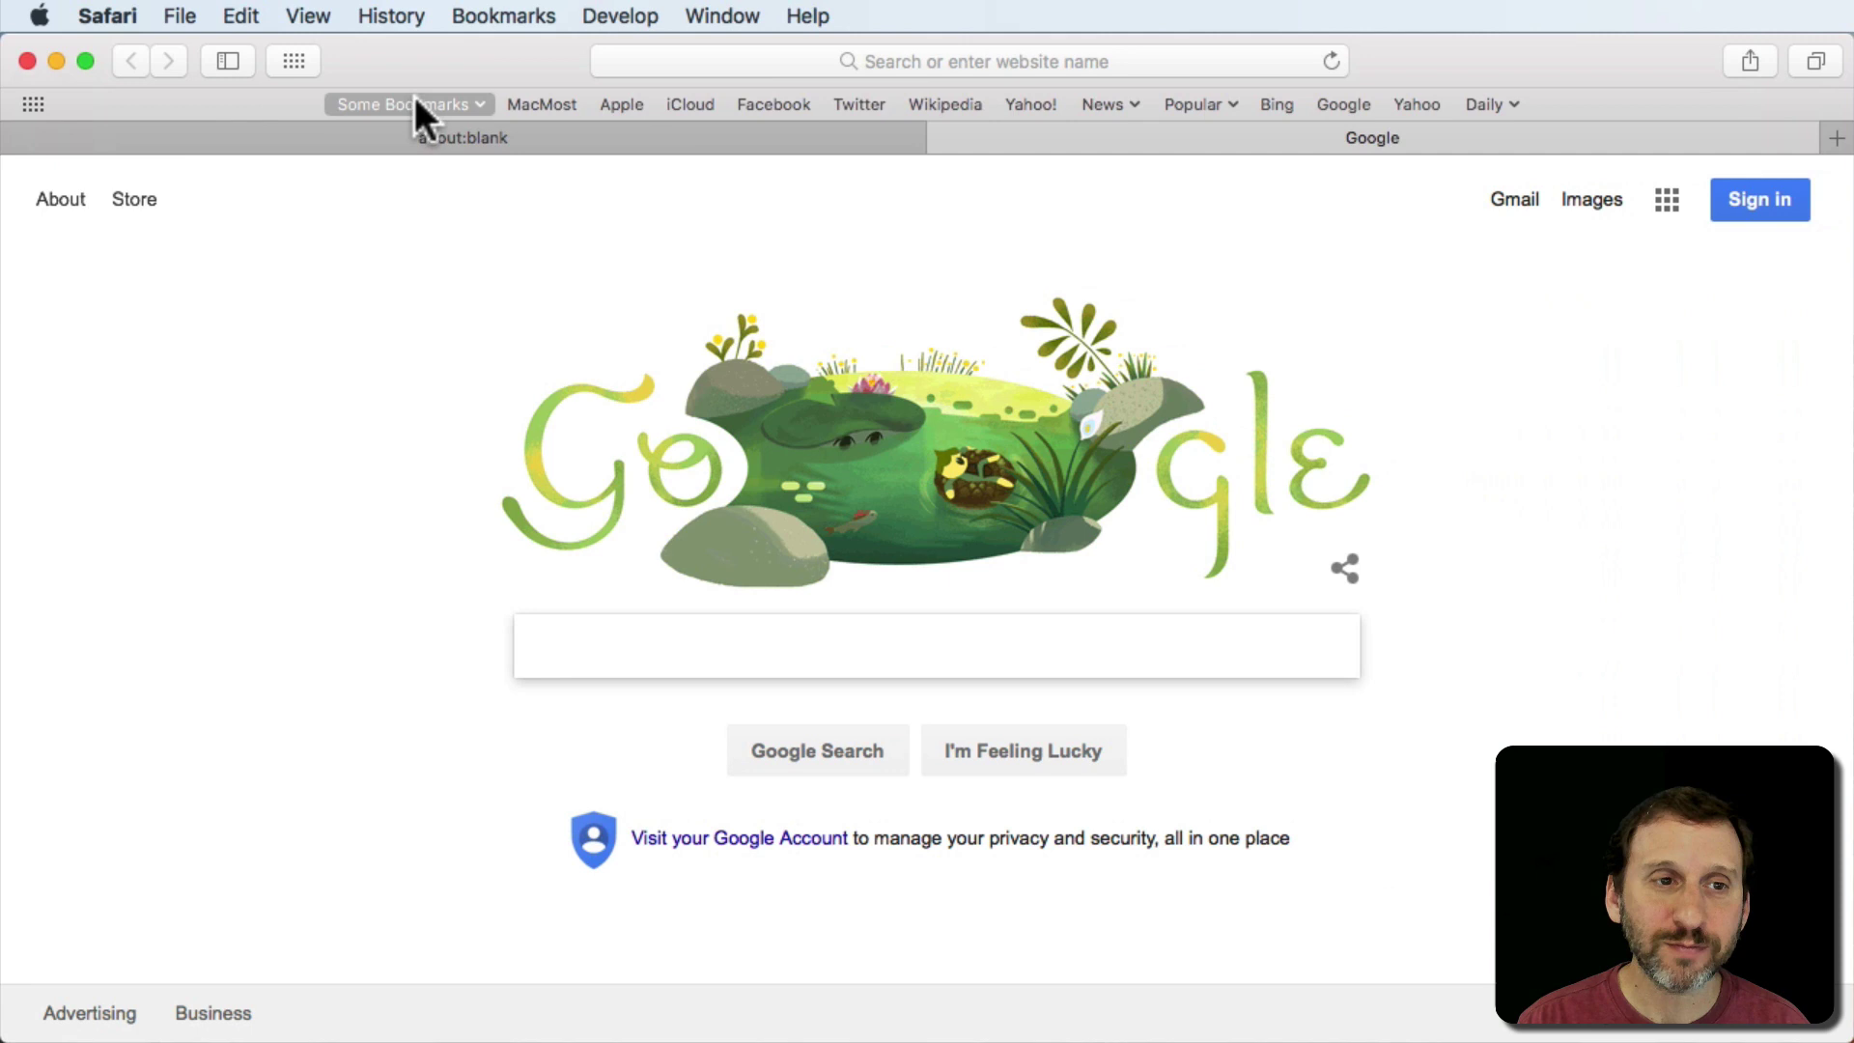
click(108, 17)
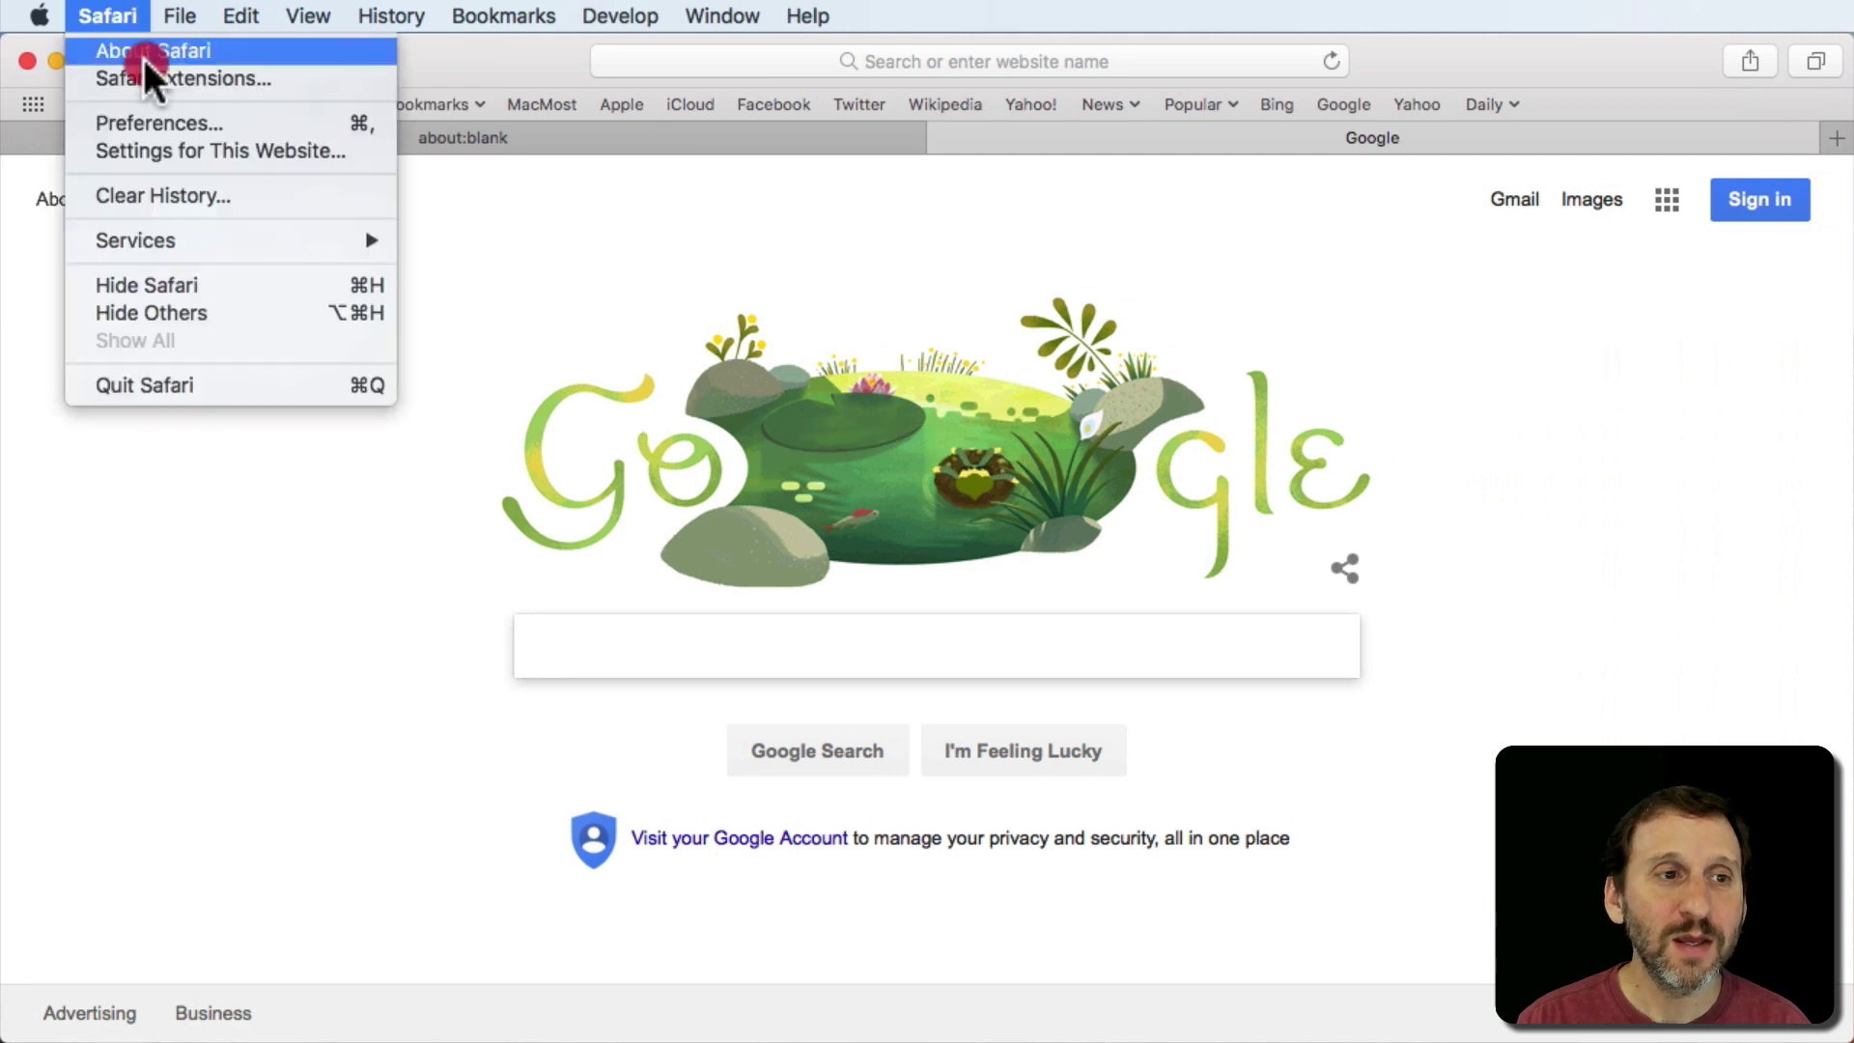
Step: Change 'New windows open with' to Same Page in Safari's General preferences
click(158, 122)
drag(1066, 268, 611, 250)
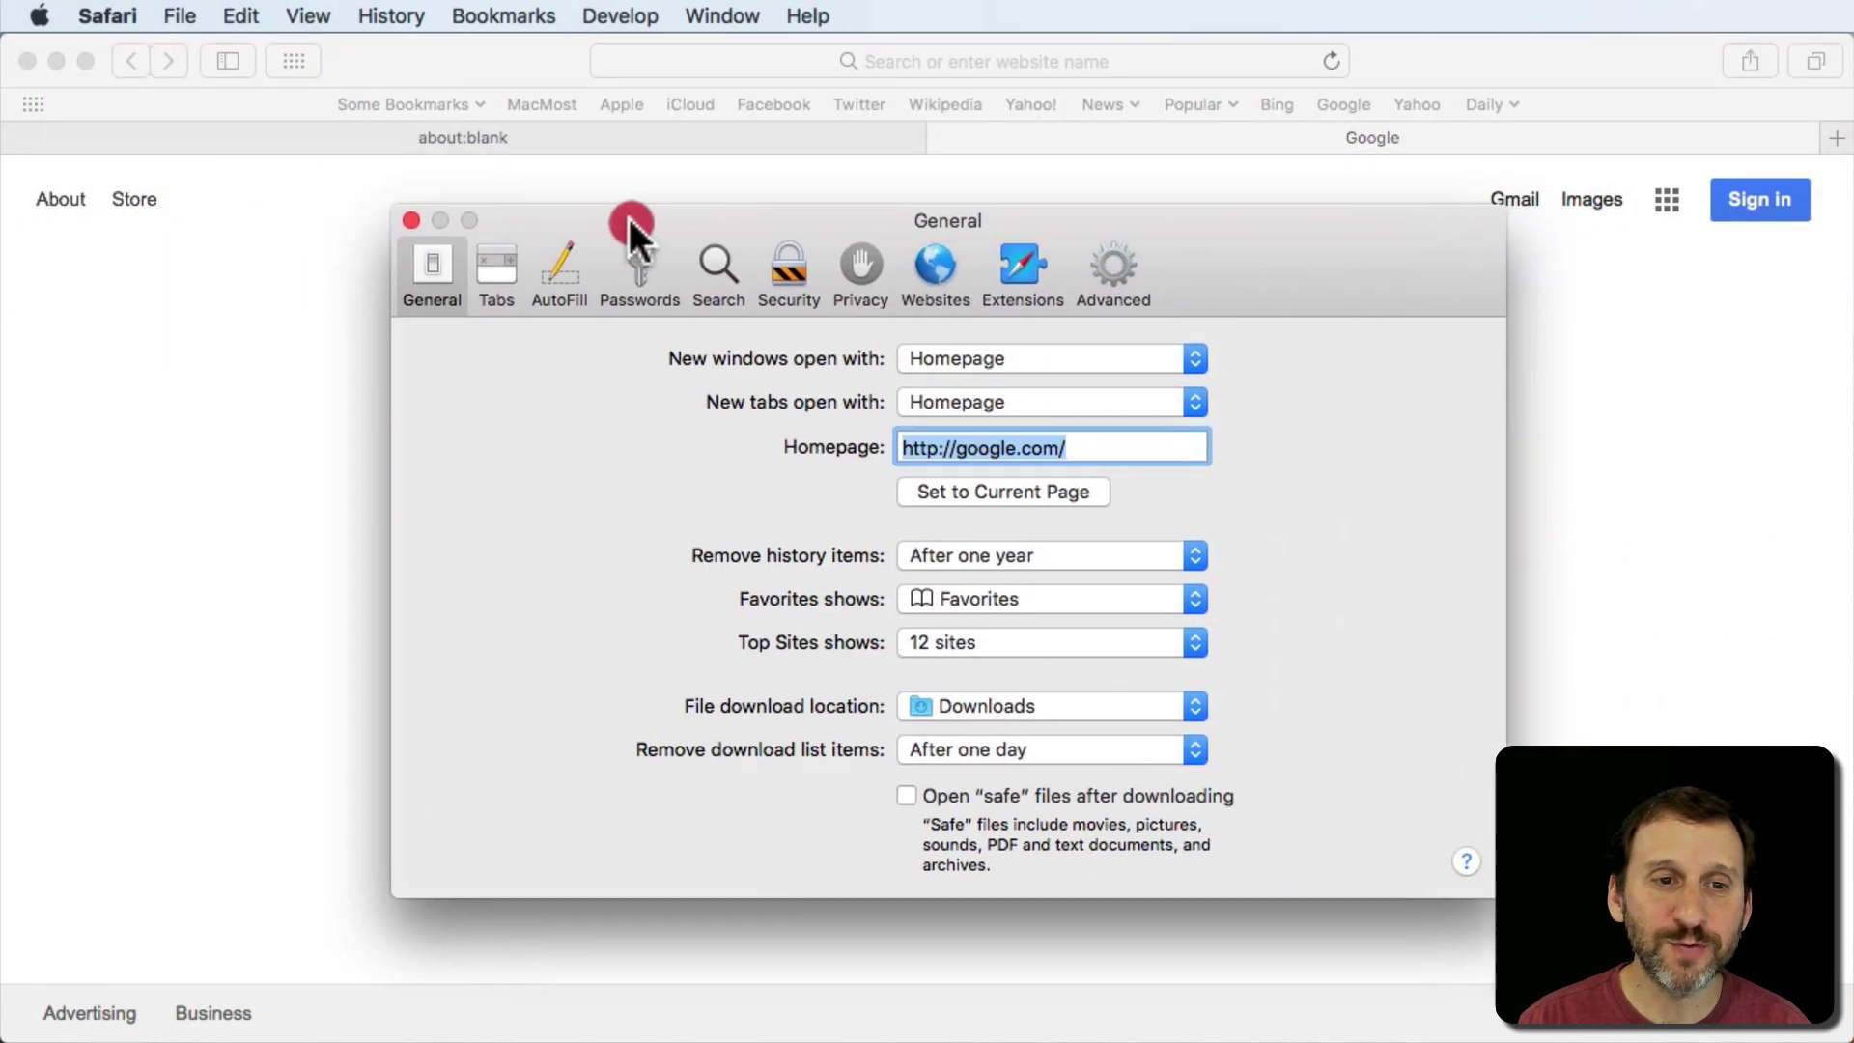
click(975, 351)
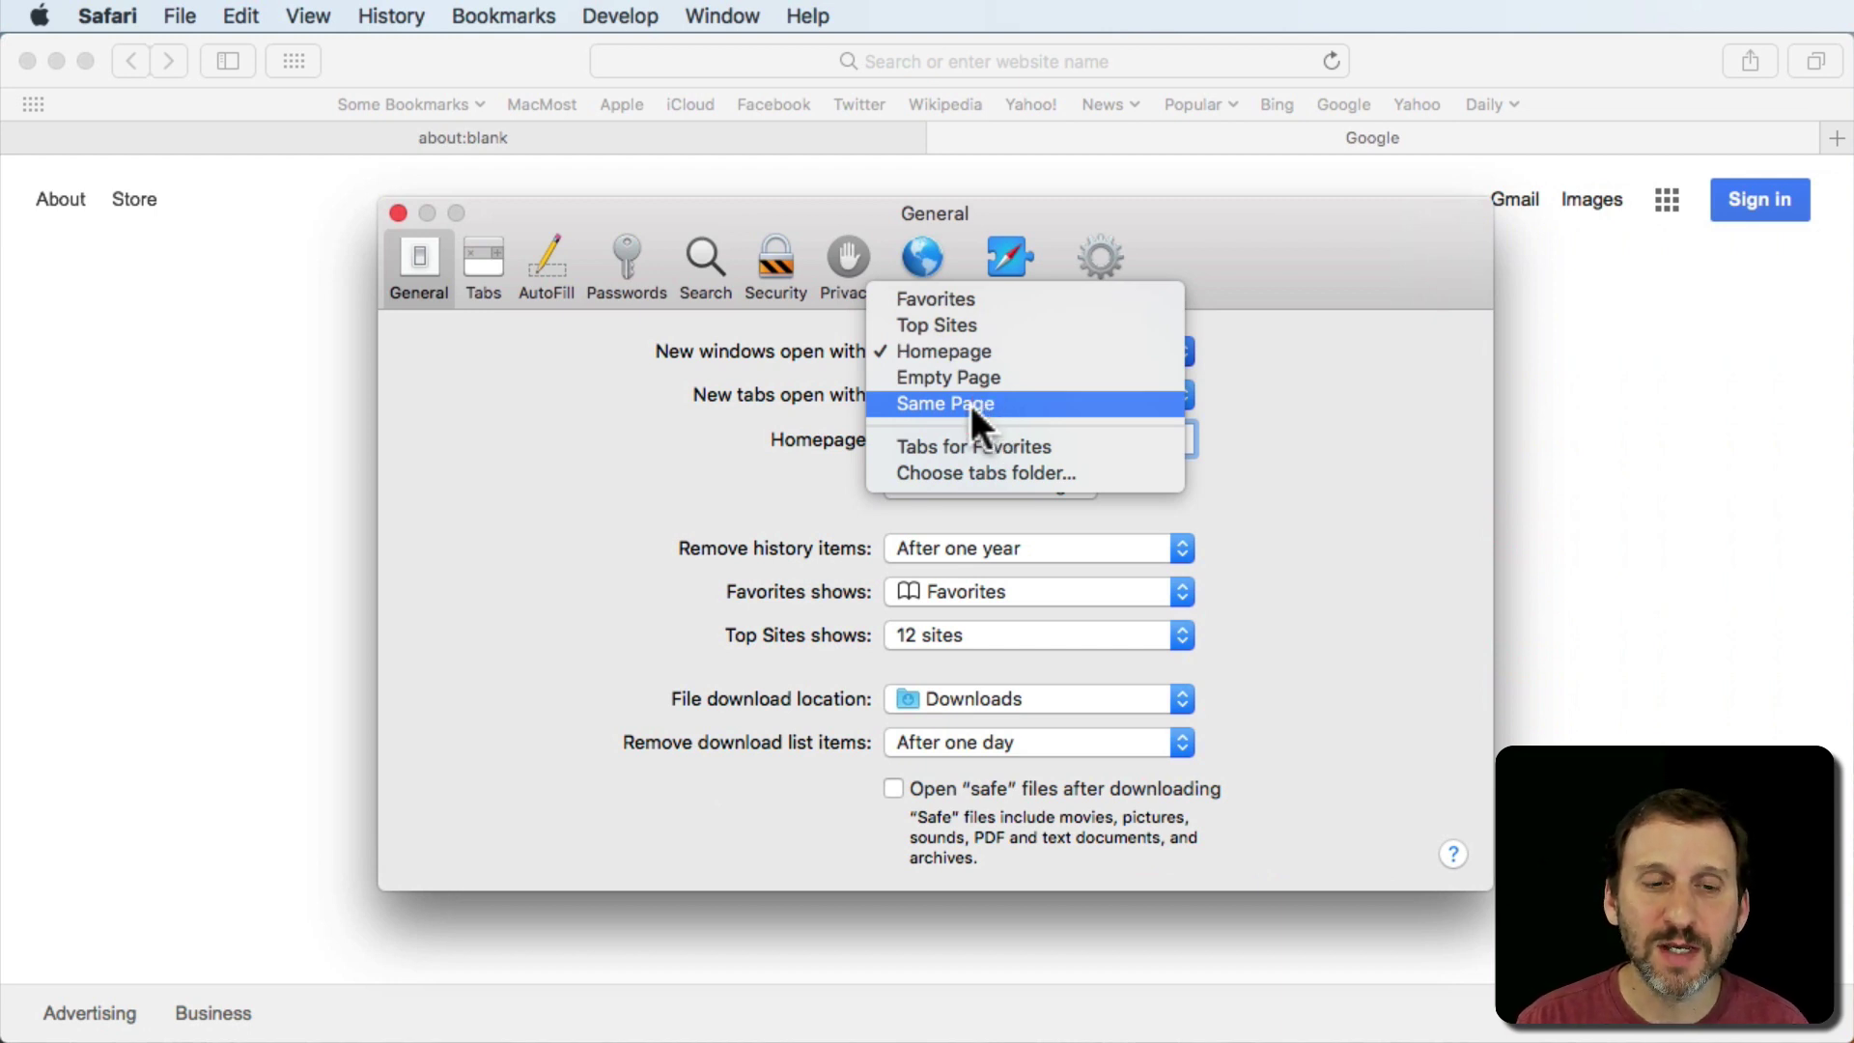
click(970, 405)
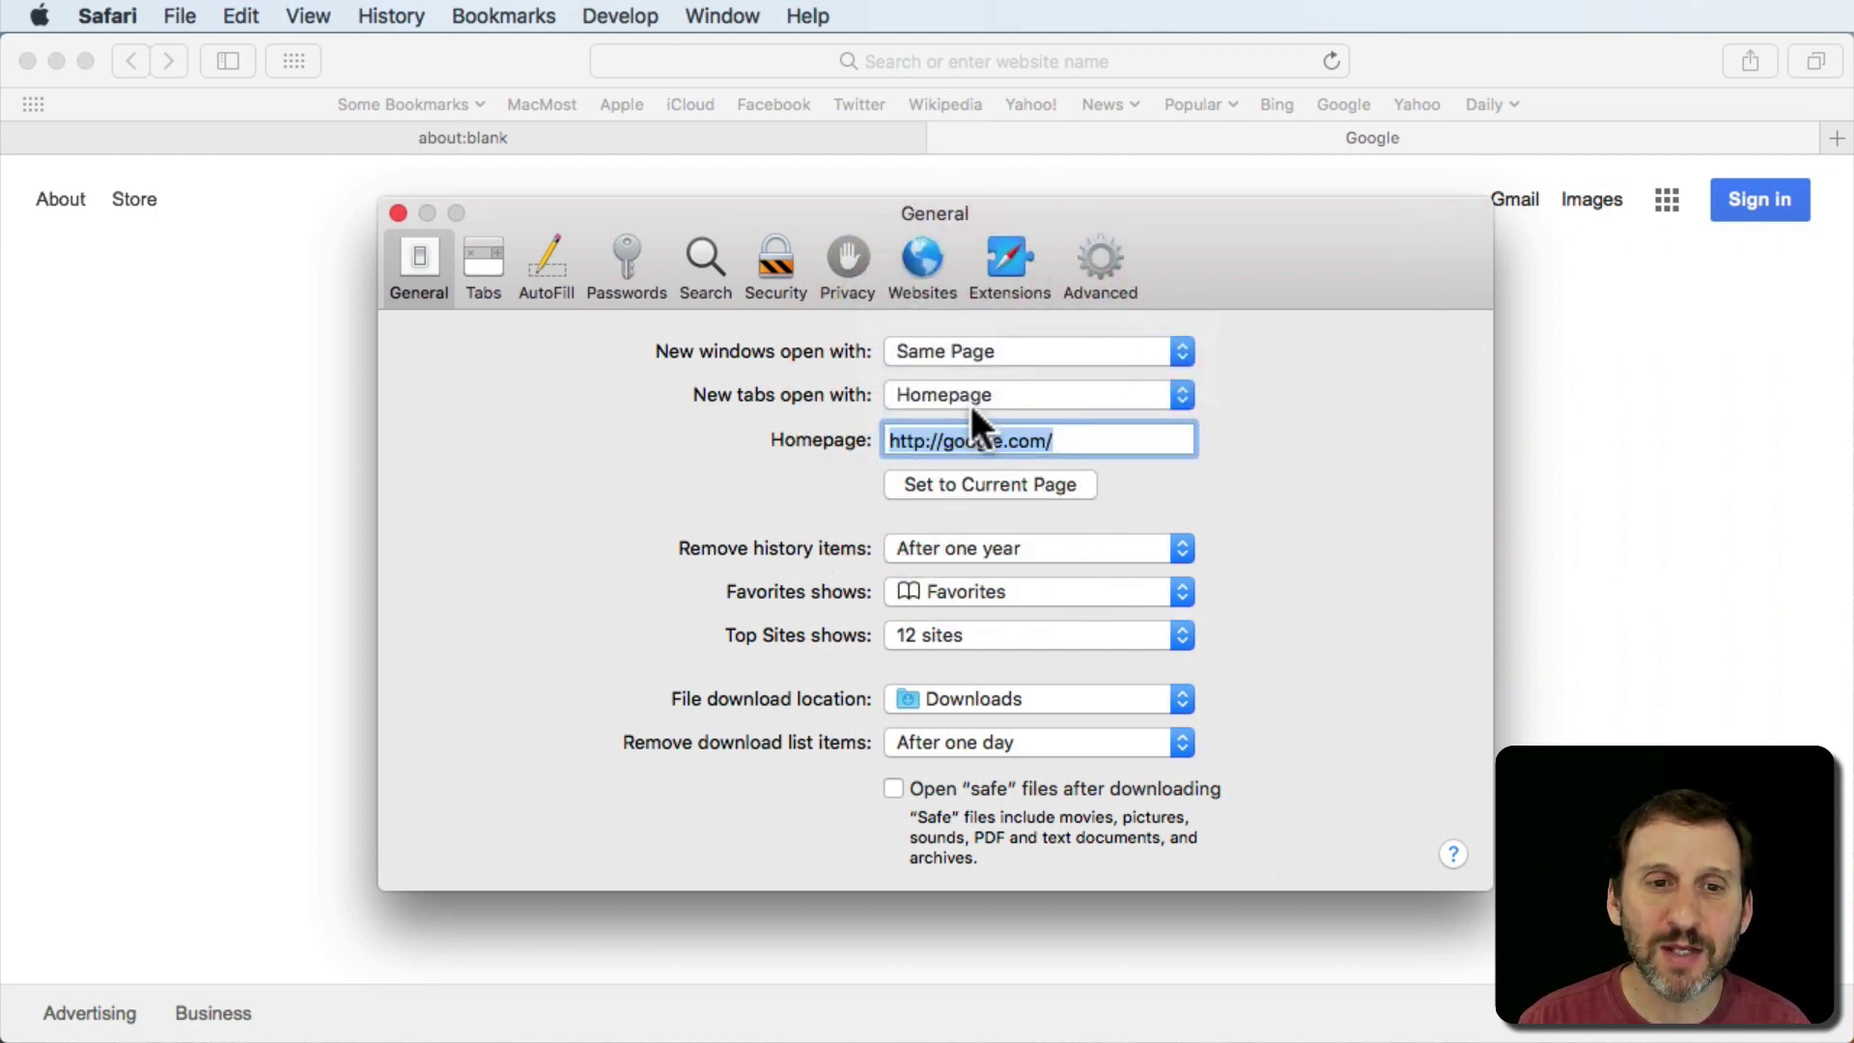
Step: Close Preferences and load Wikipedia from the address bar
click(396, 213)
click(910, 62)
text(wi)
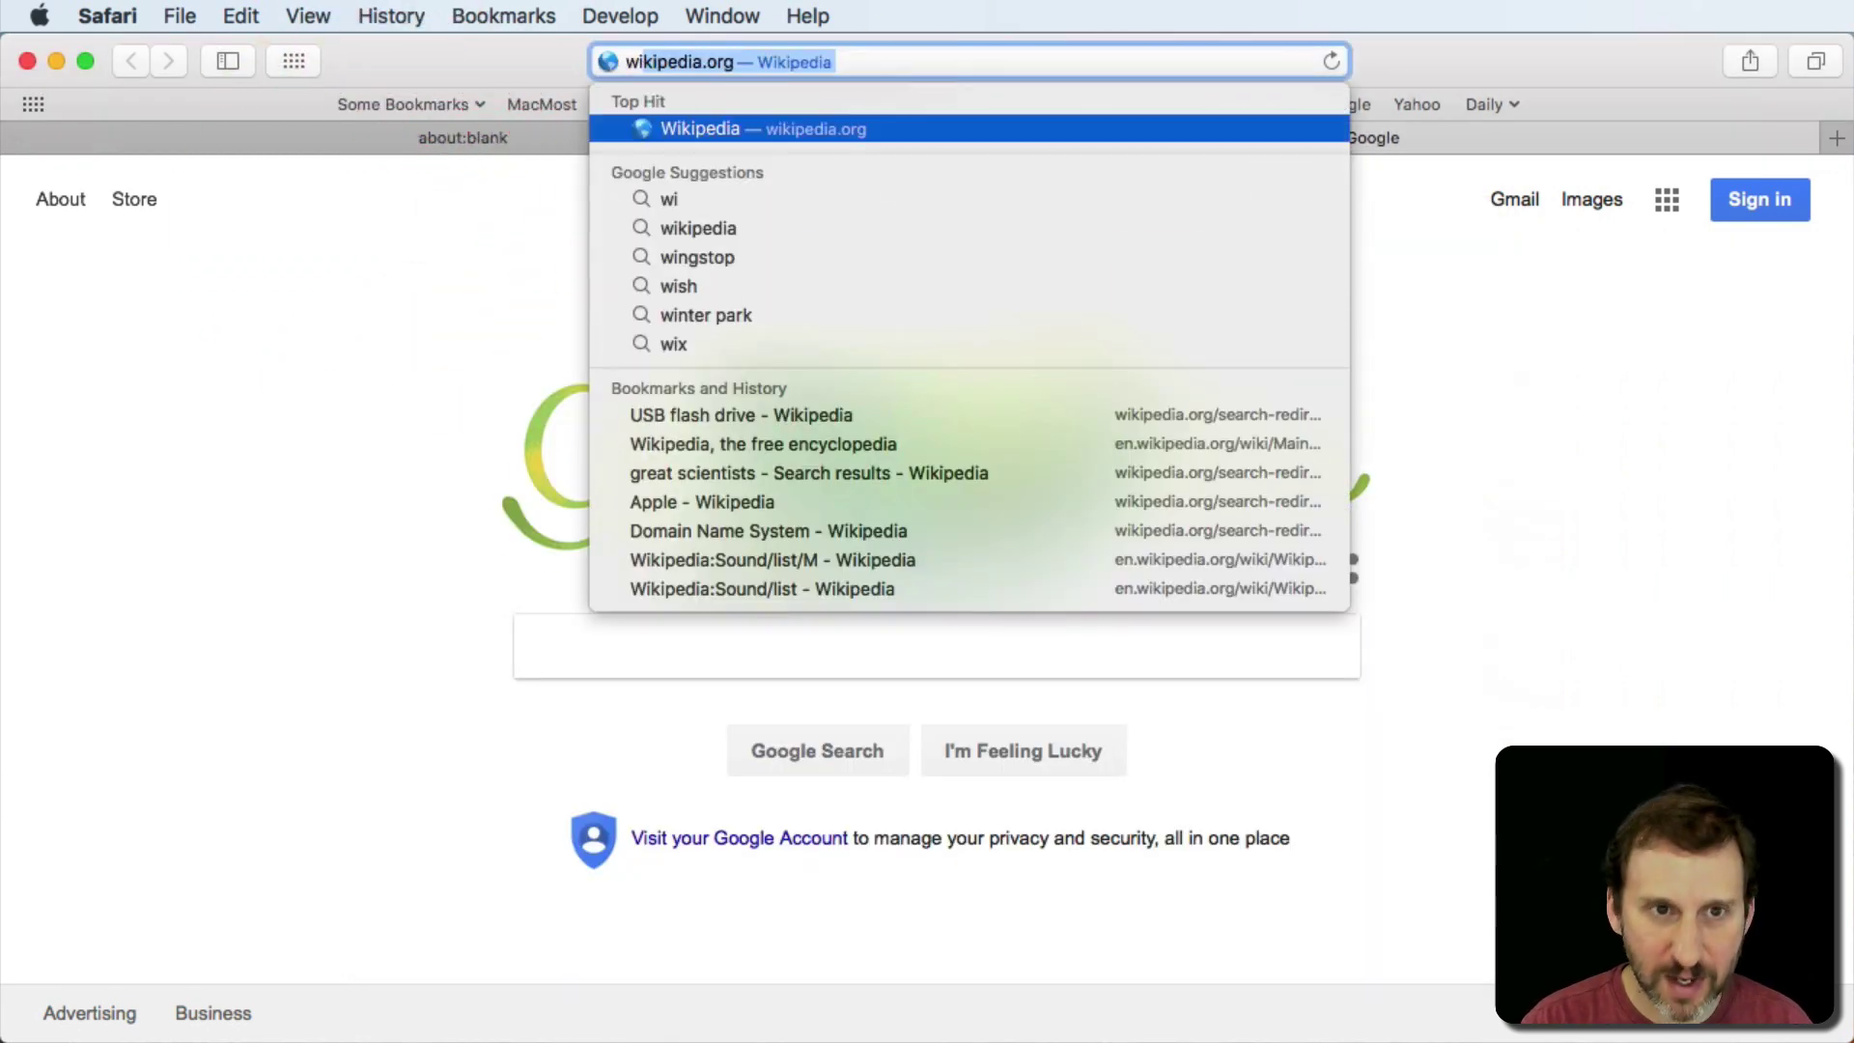
text(ki)
key(Return)
Step: Test that a new window opens the same page, close it, and reopen Preferences
click(185, 12)
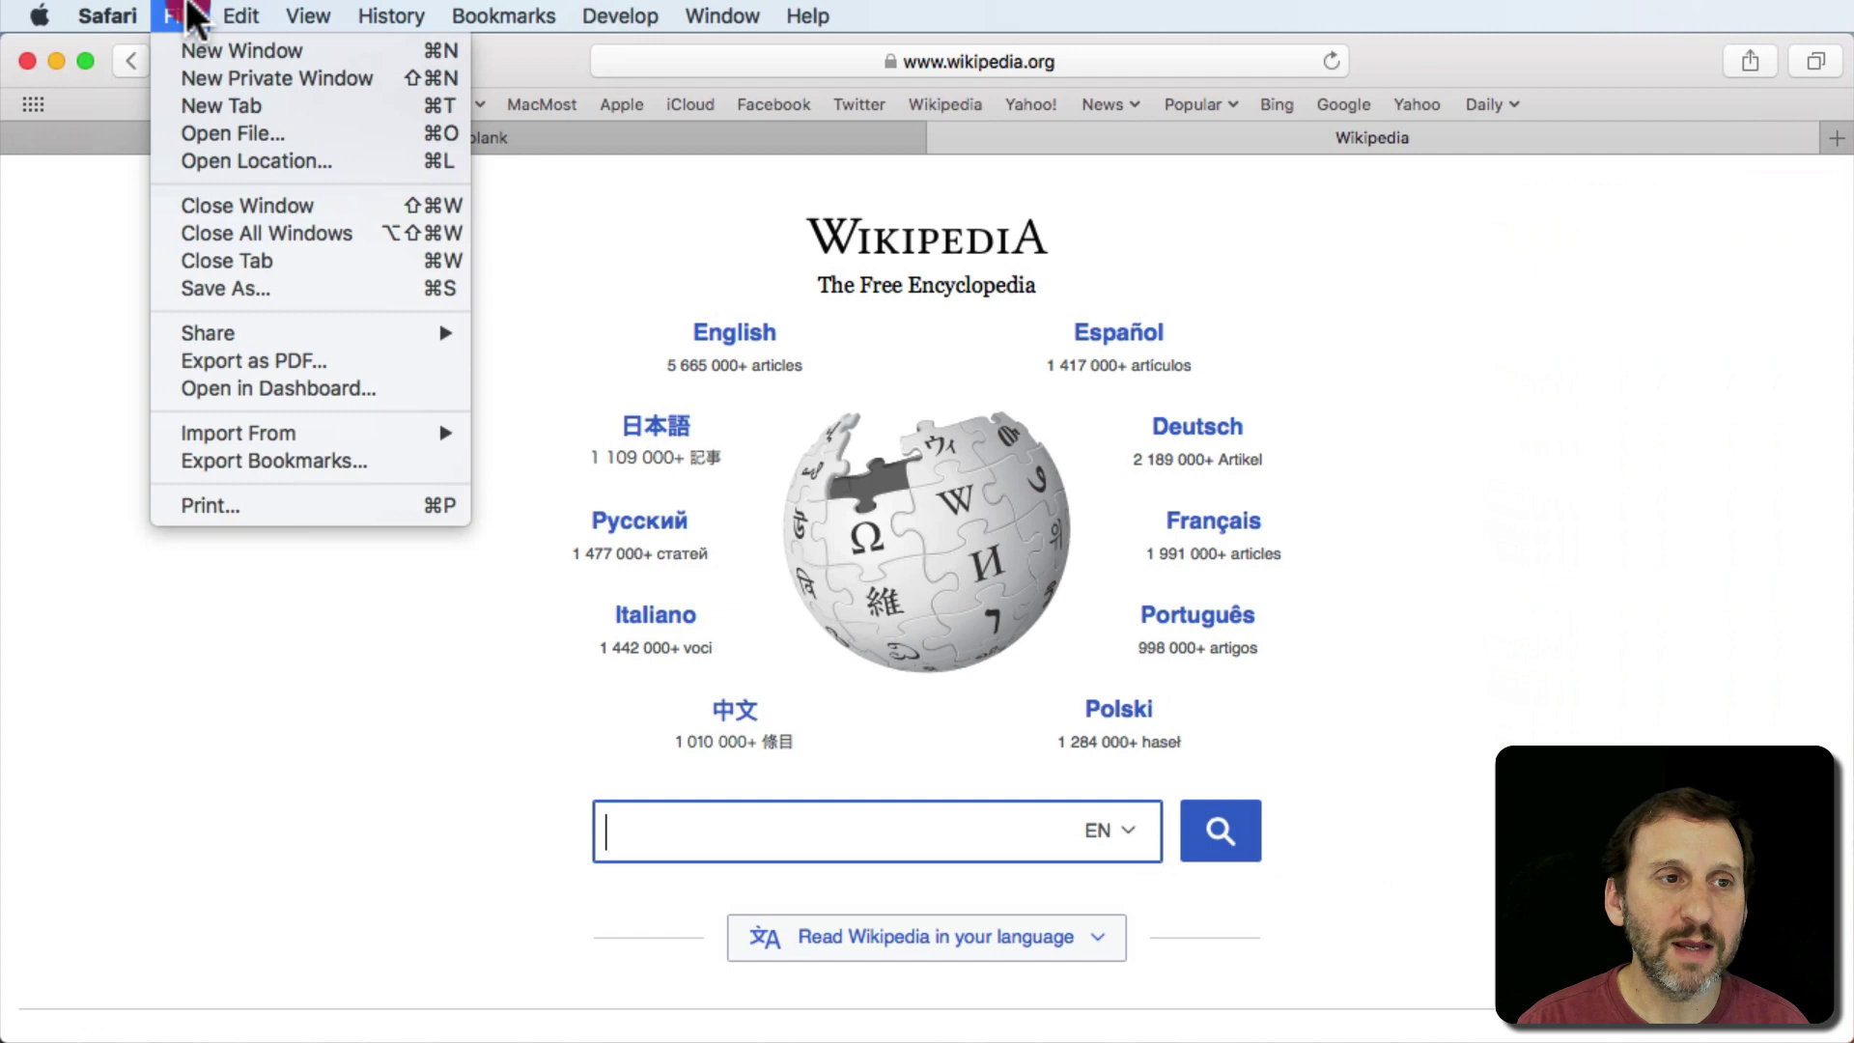
click(203, 46)
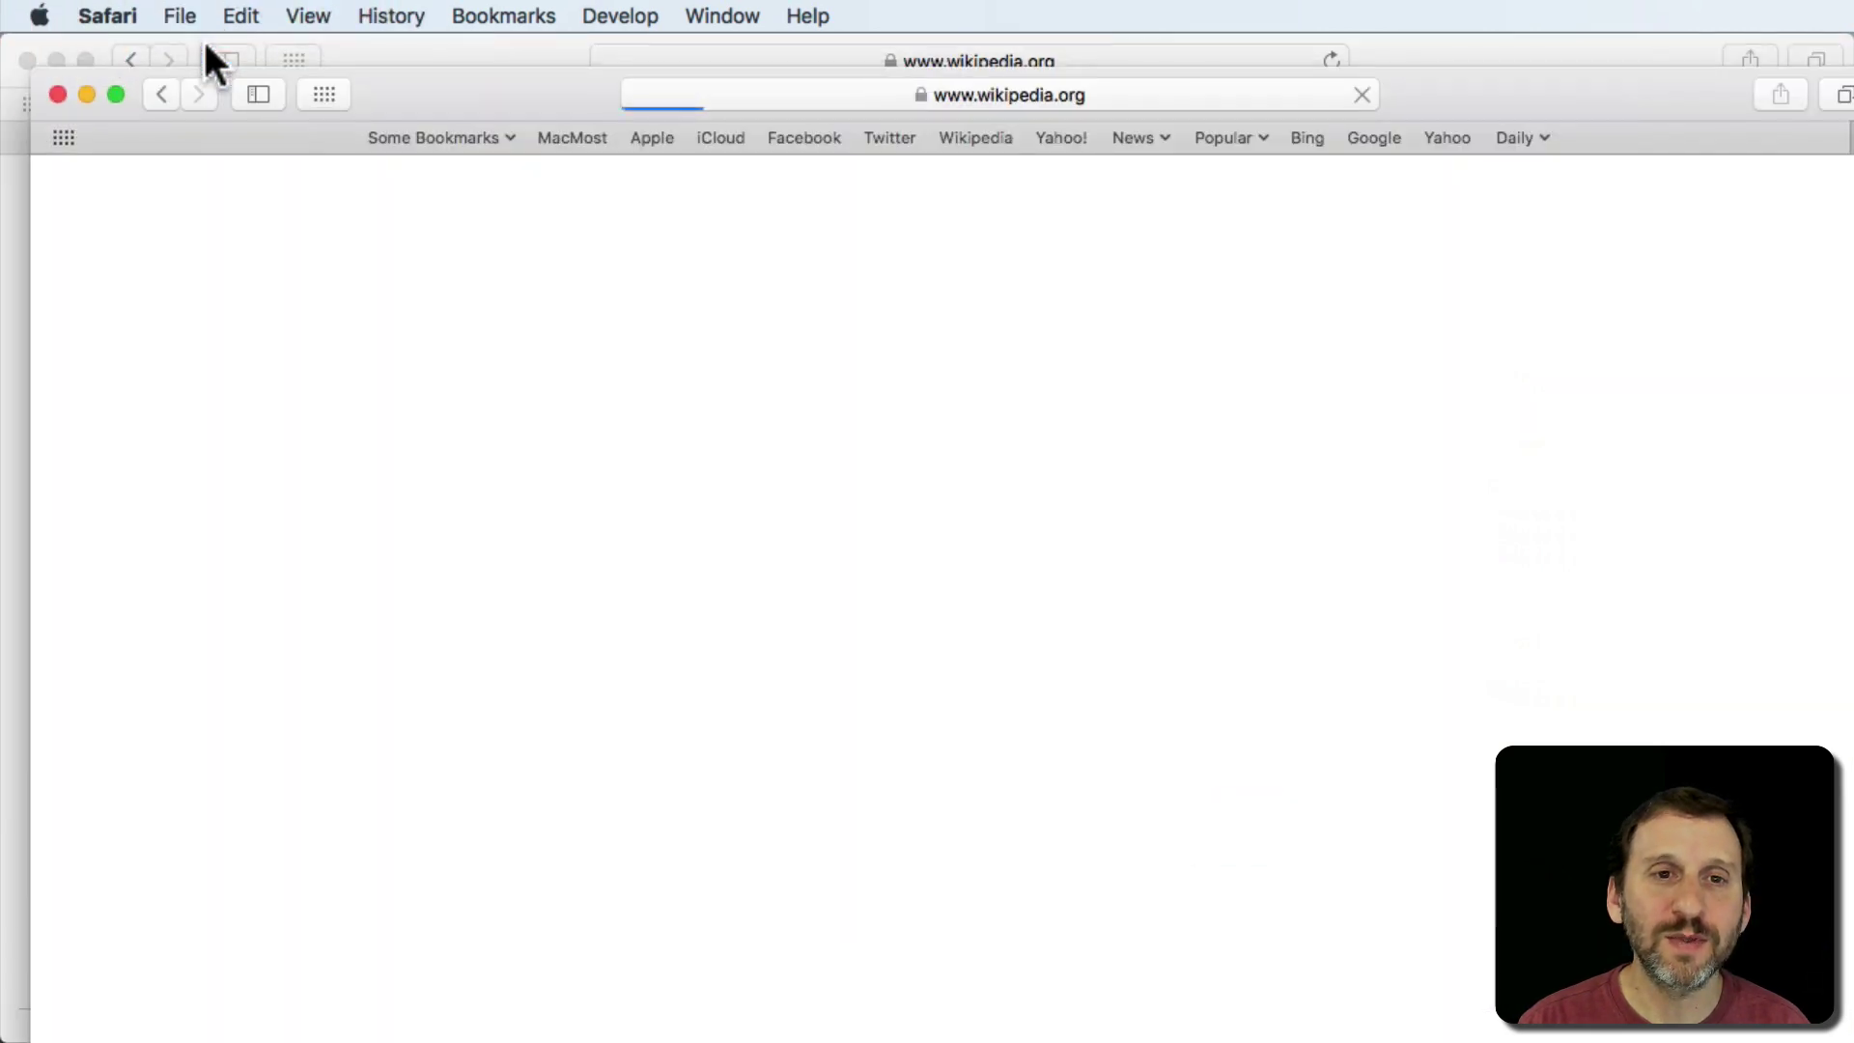
click(59, 95)
click(106, 17)
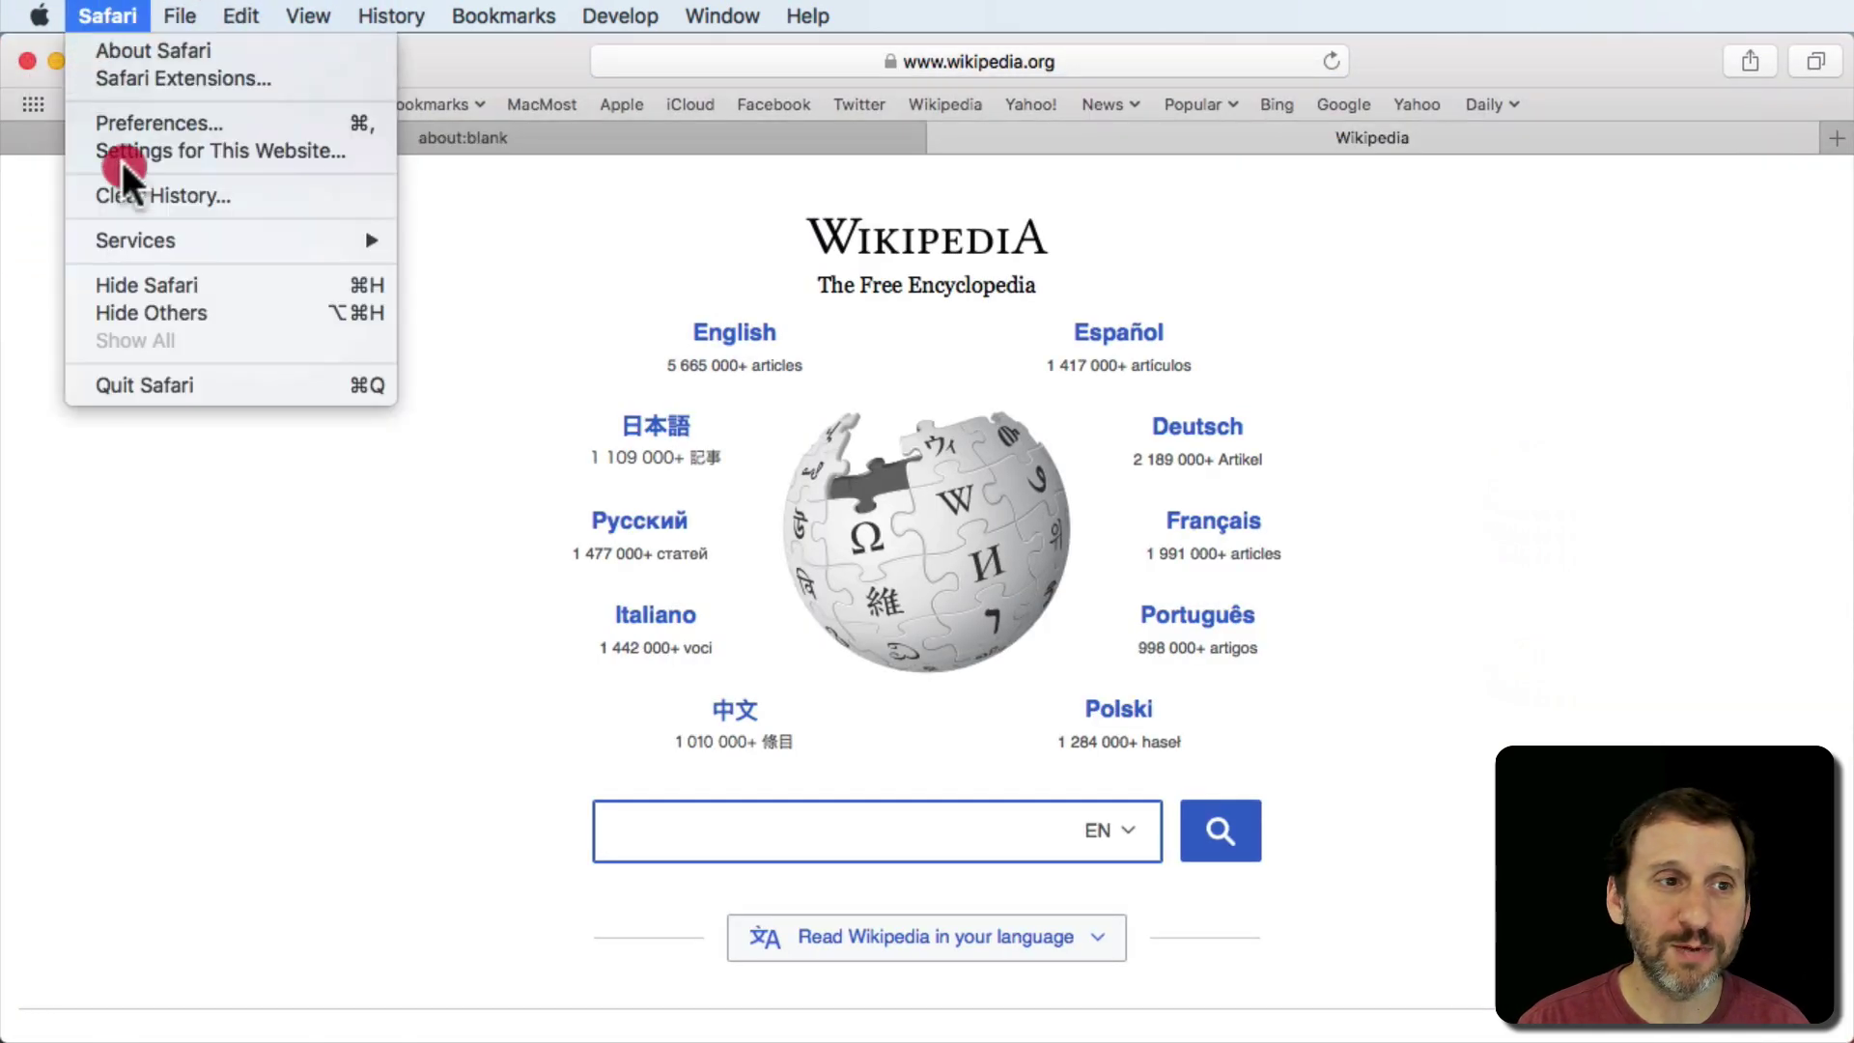
click(125, 126)
Step: Review the 'New tabs open with' choices and leave it on Homepage
drag(1281, 253, 783, 217)
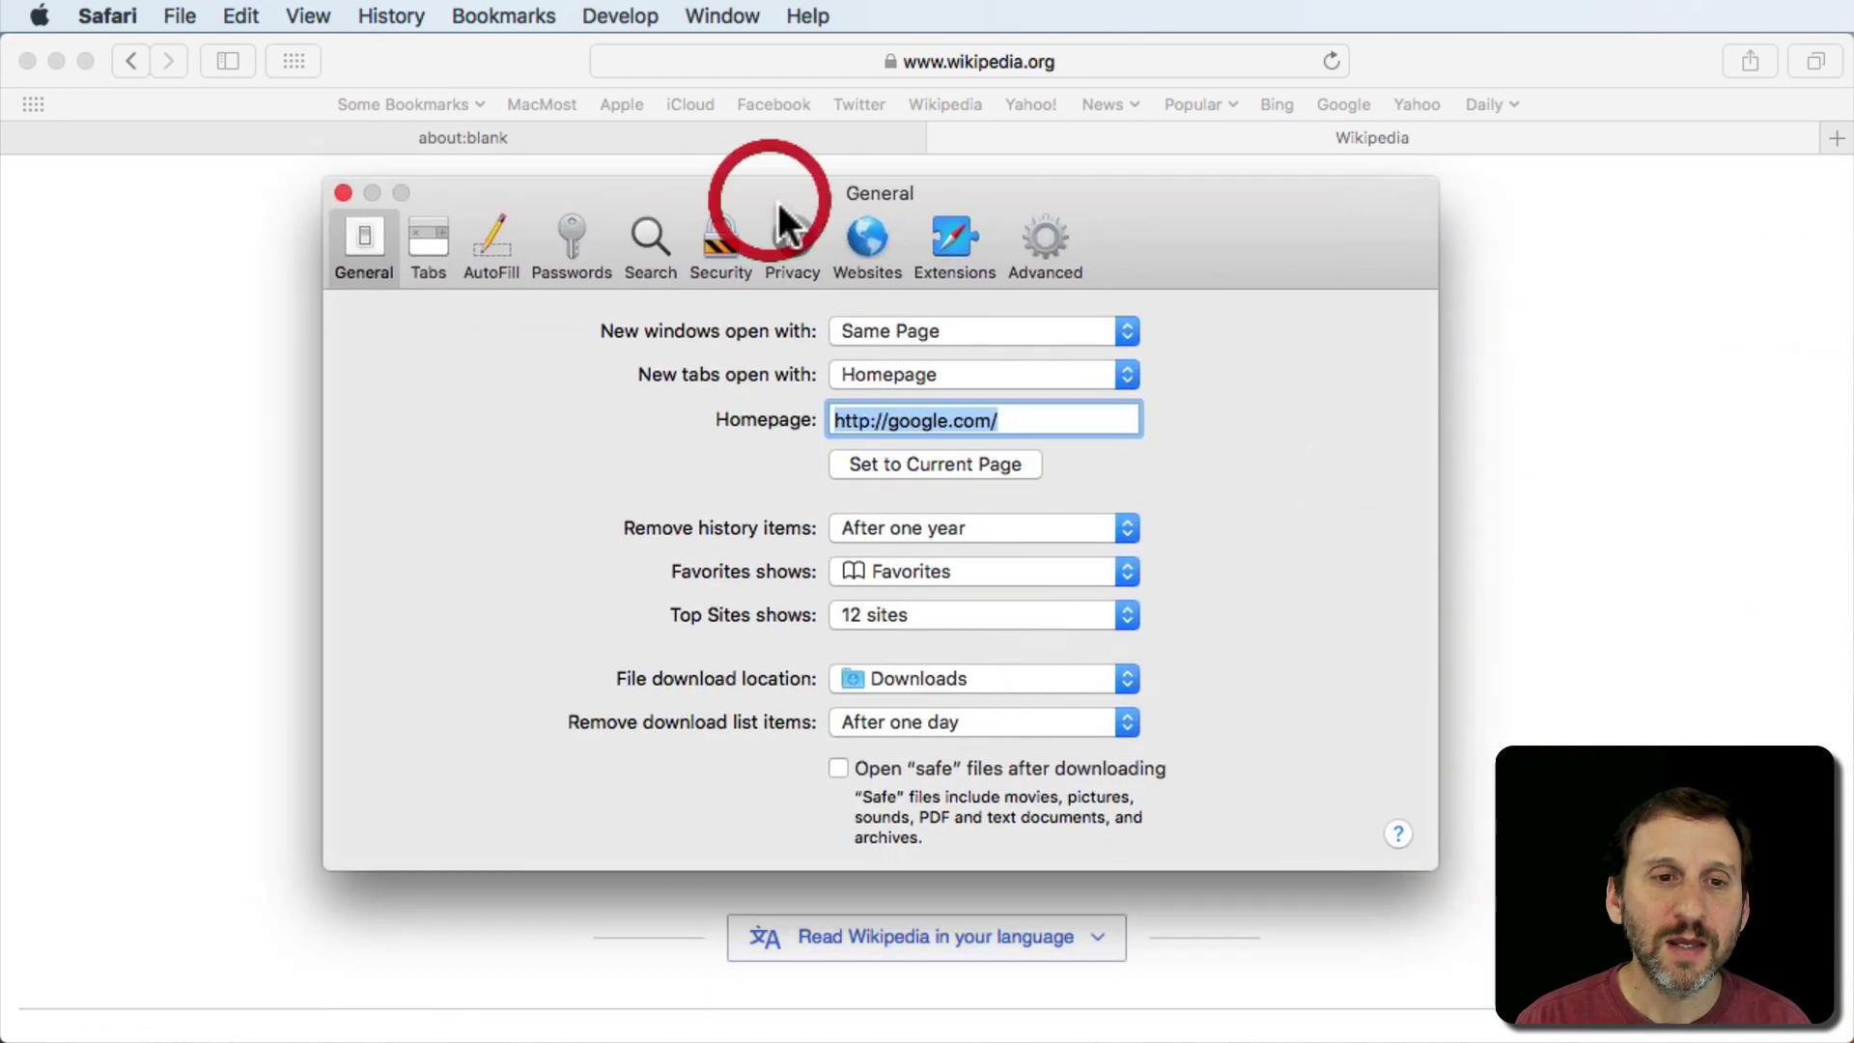
click(897, 373)
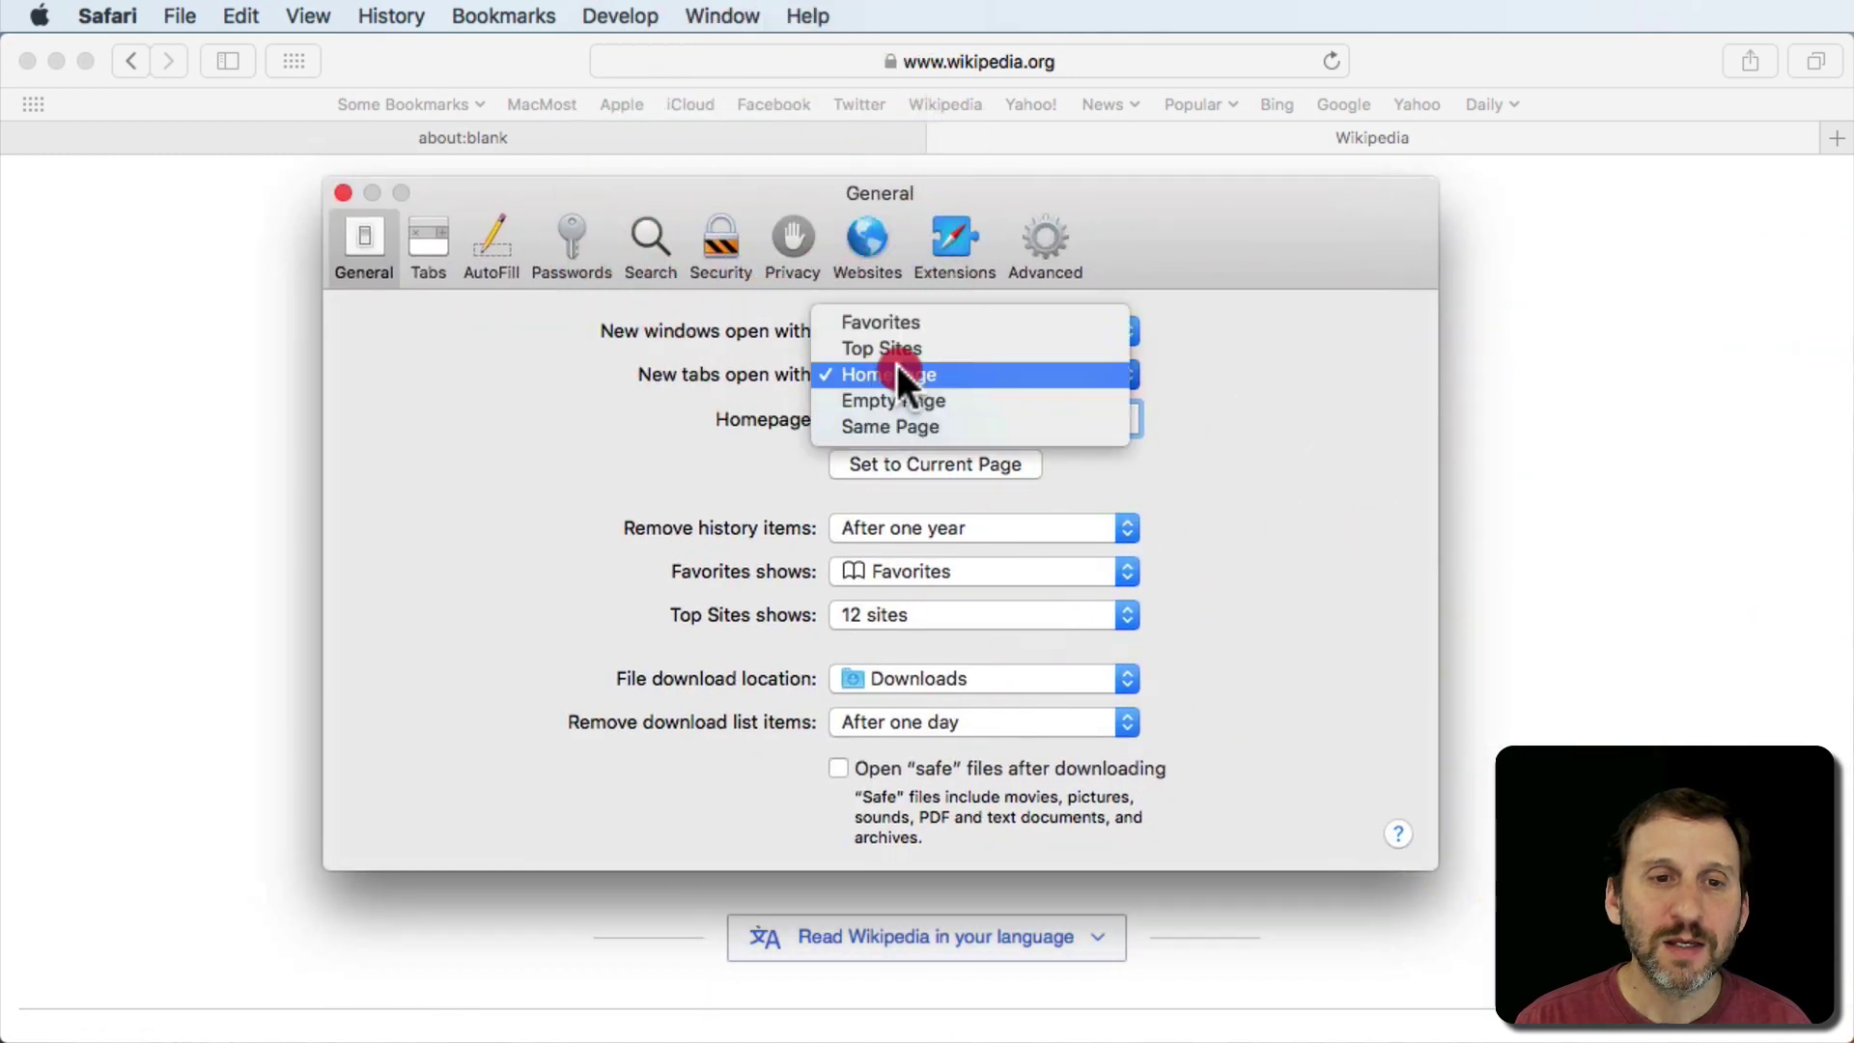
click(683, 407)
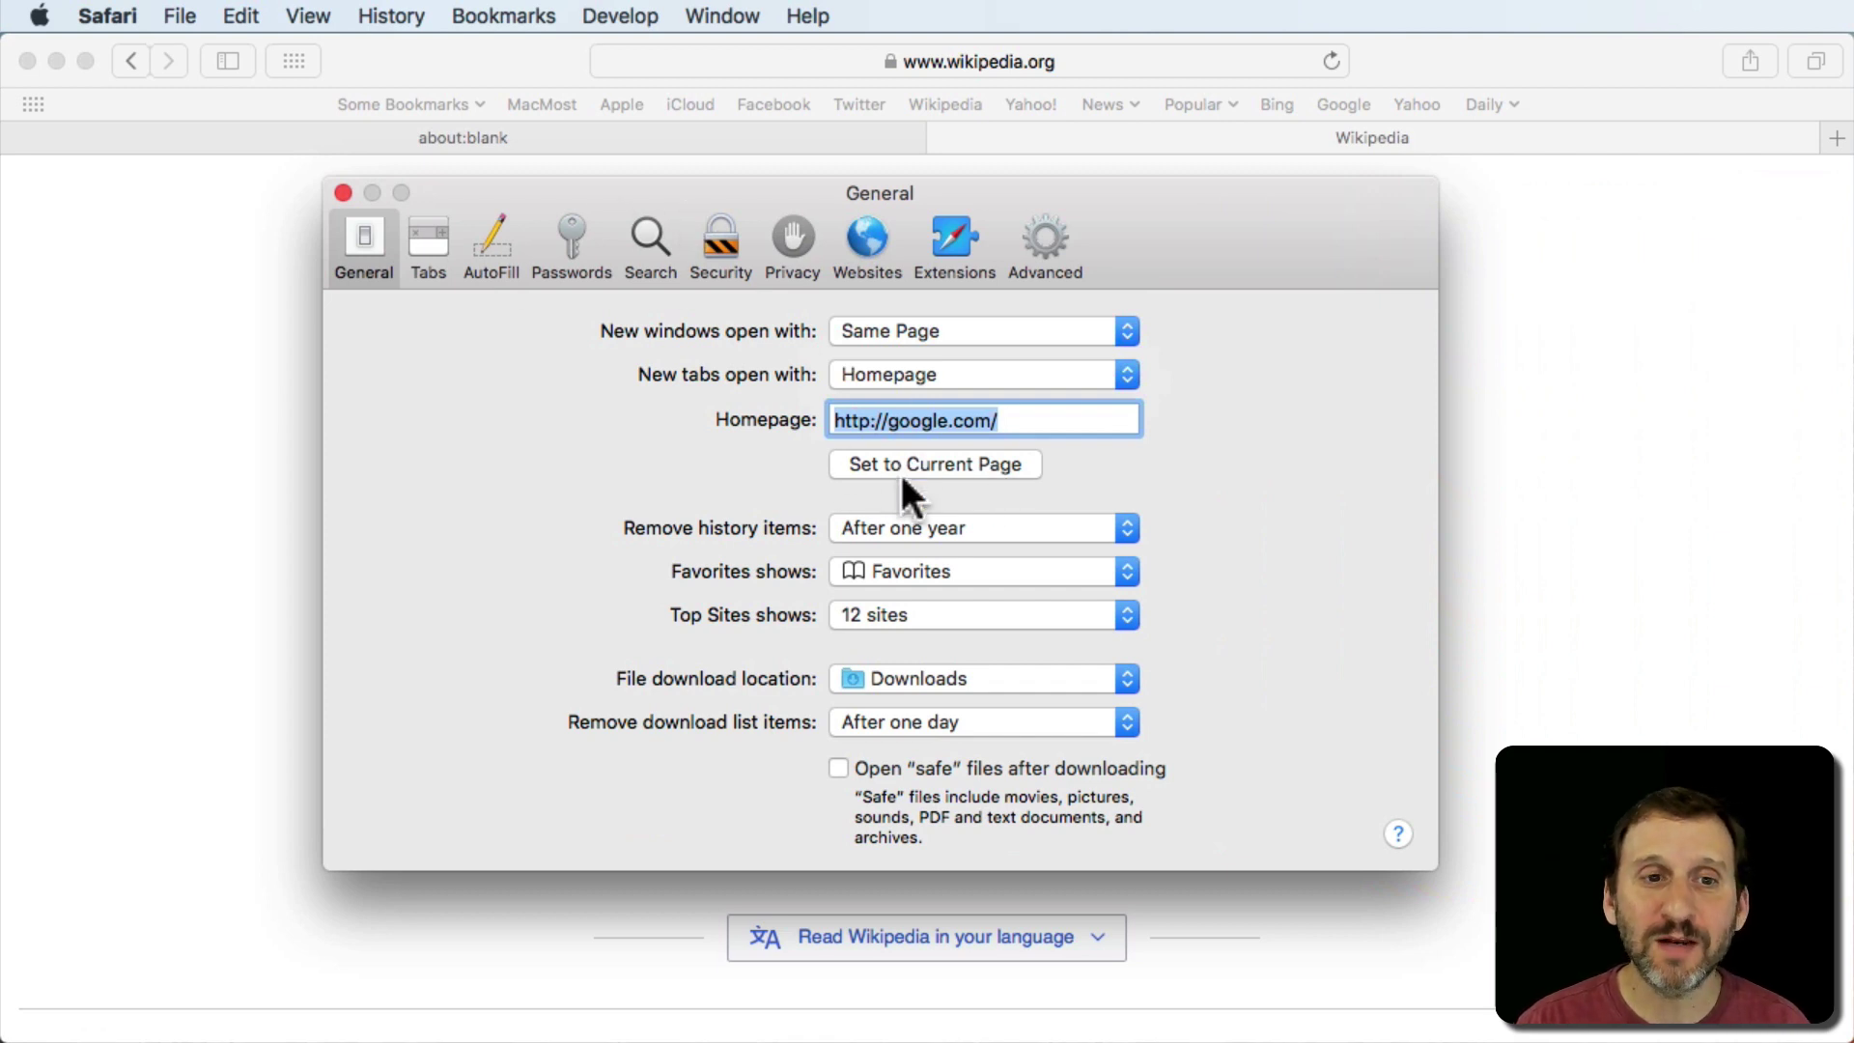
click(341, 194)
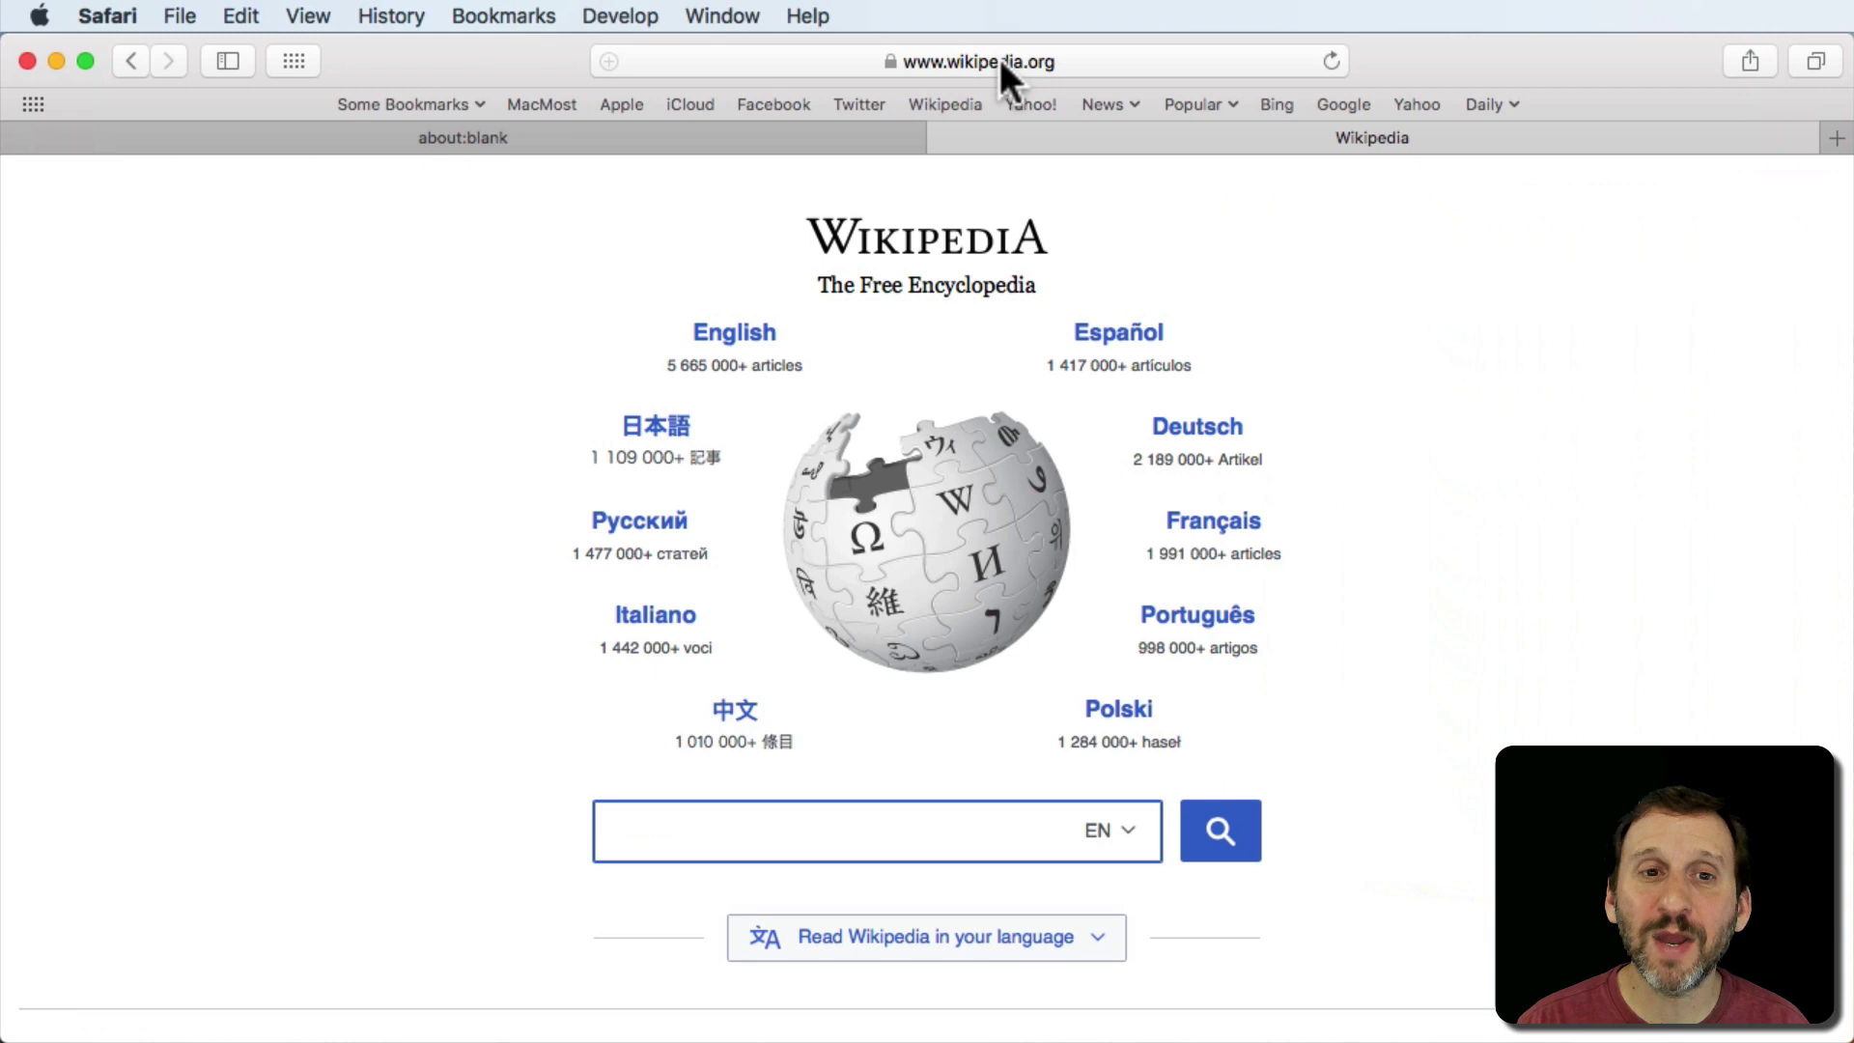
click(108, 15)
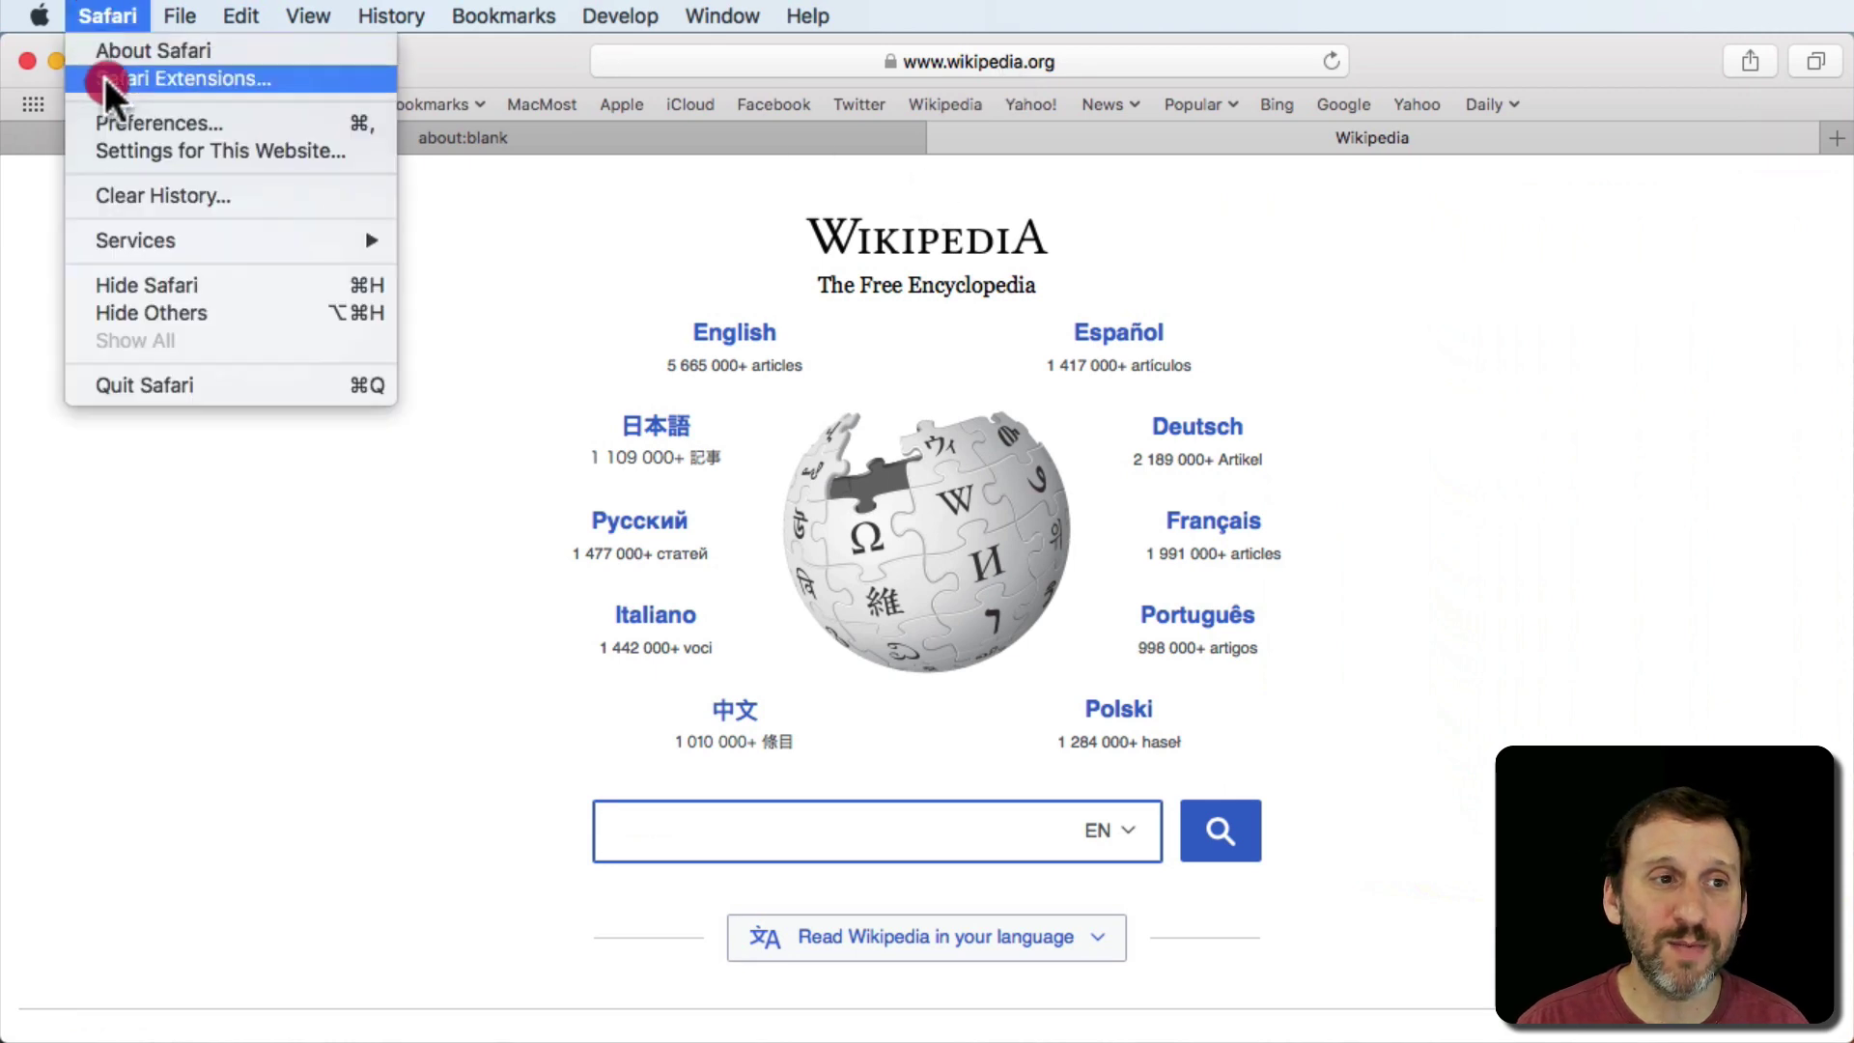
click(119, 127)
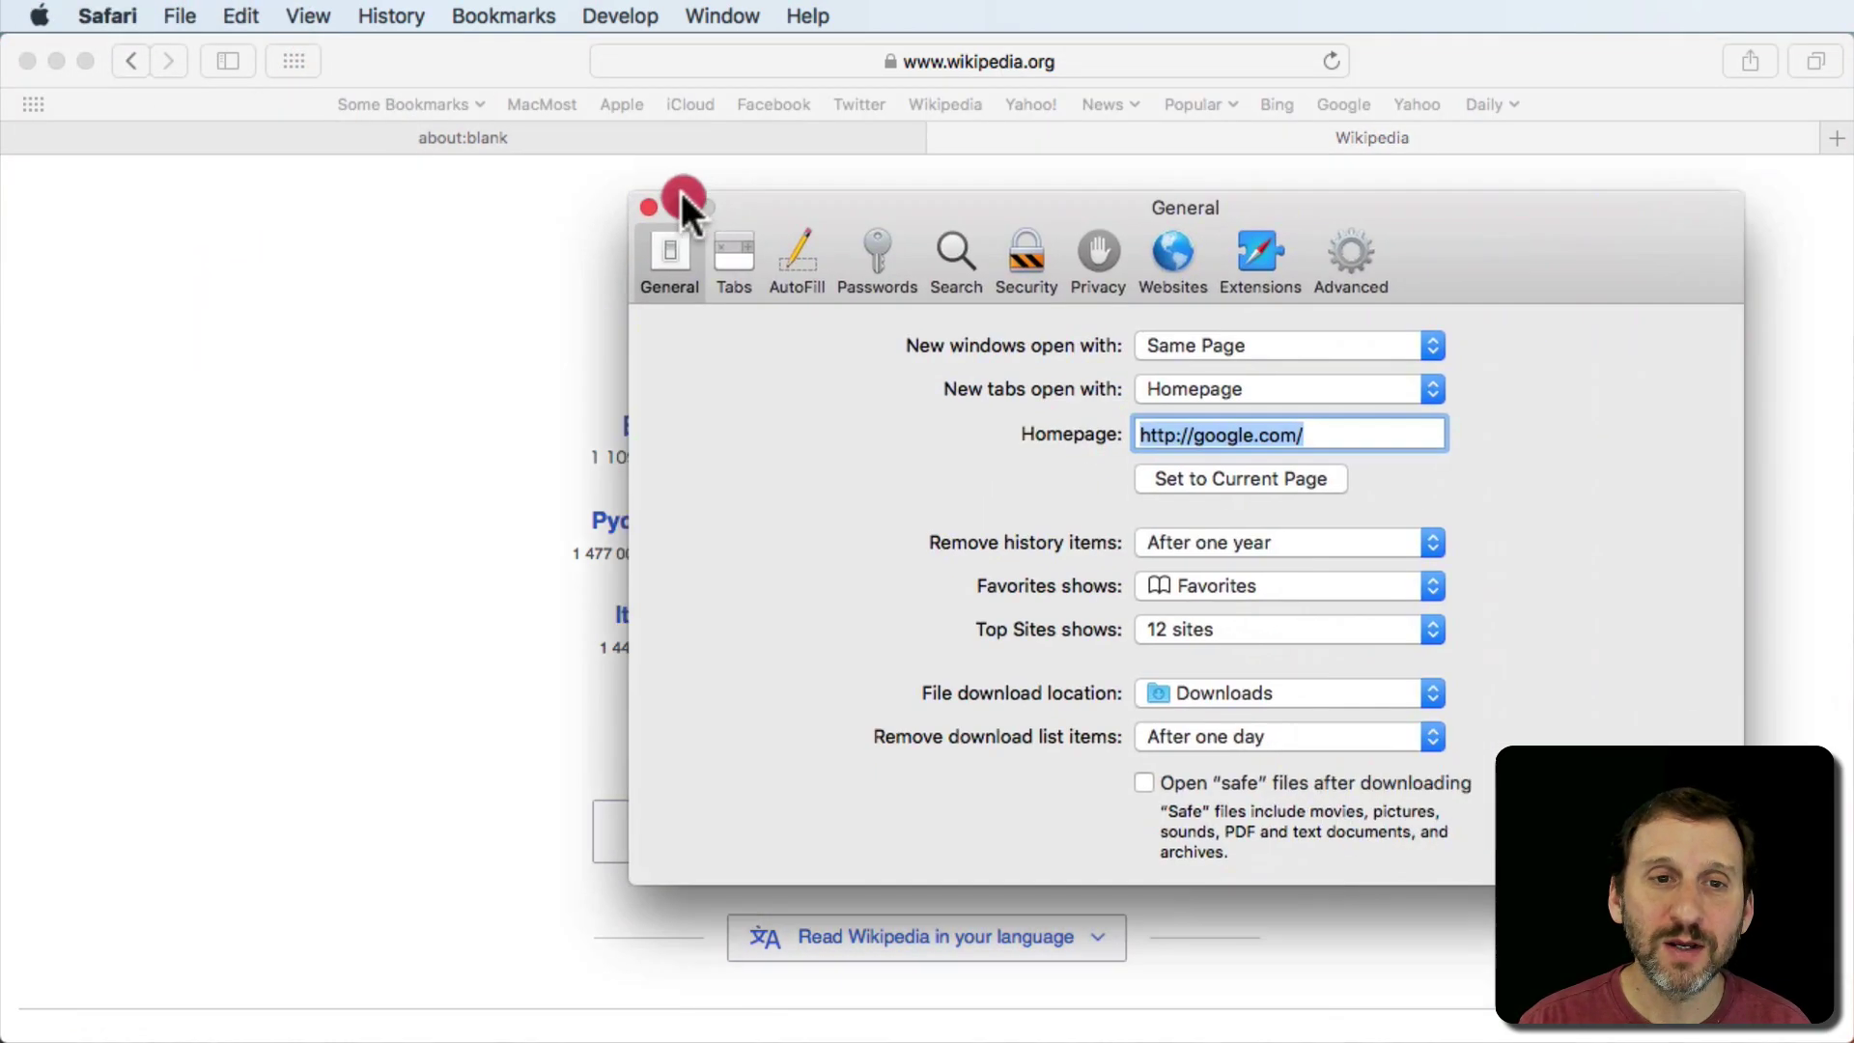
drag(973, 230, 447, 186)
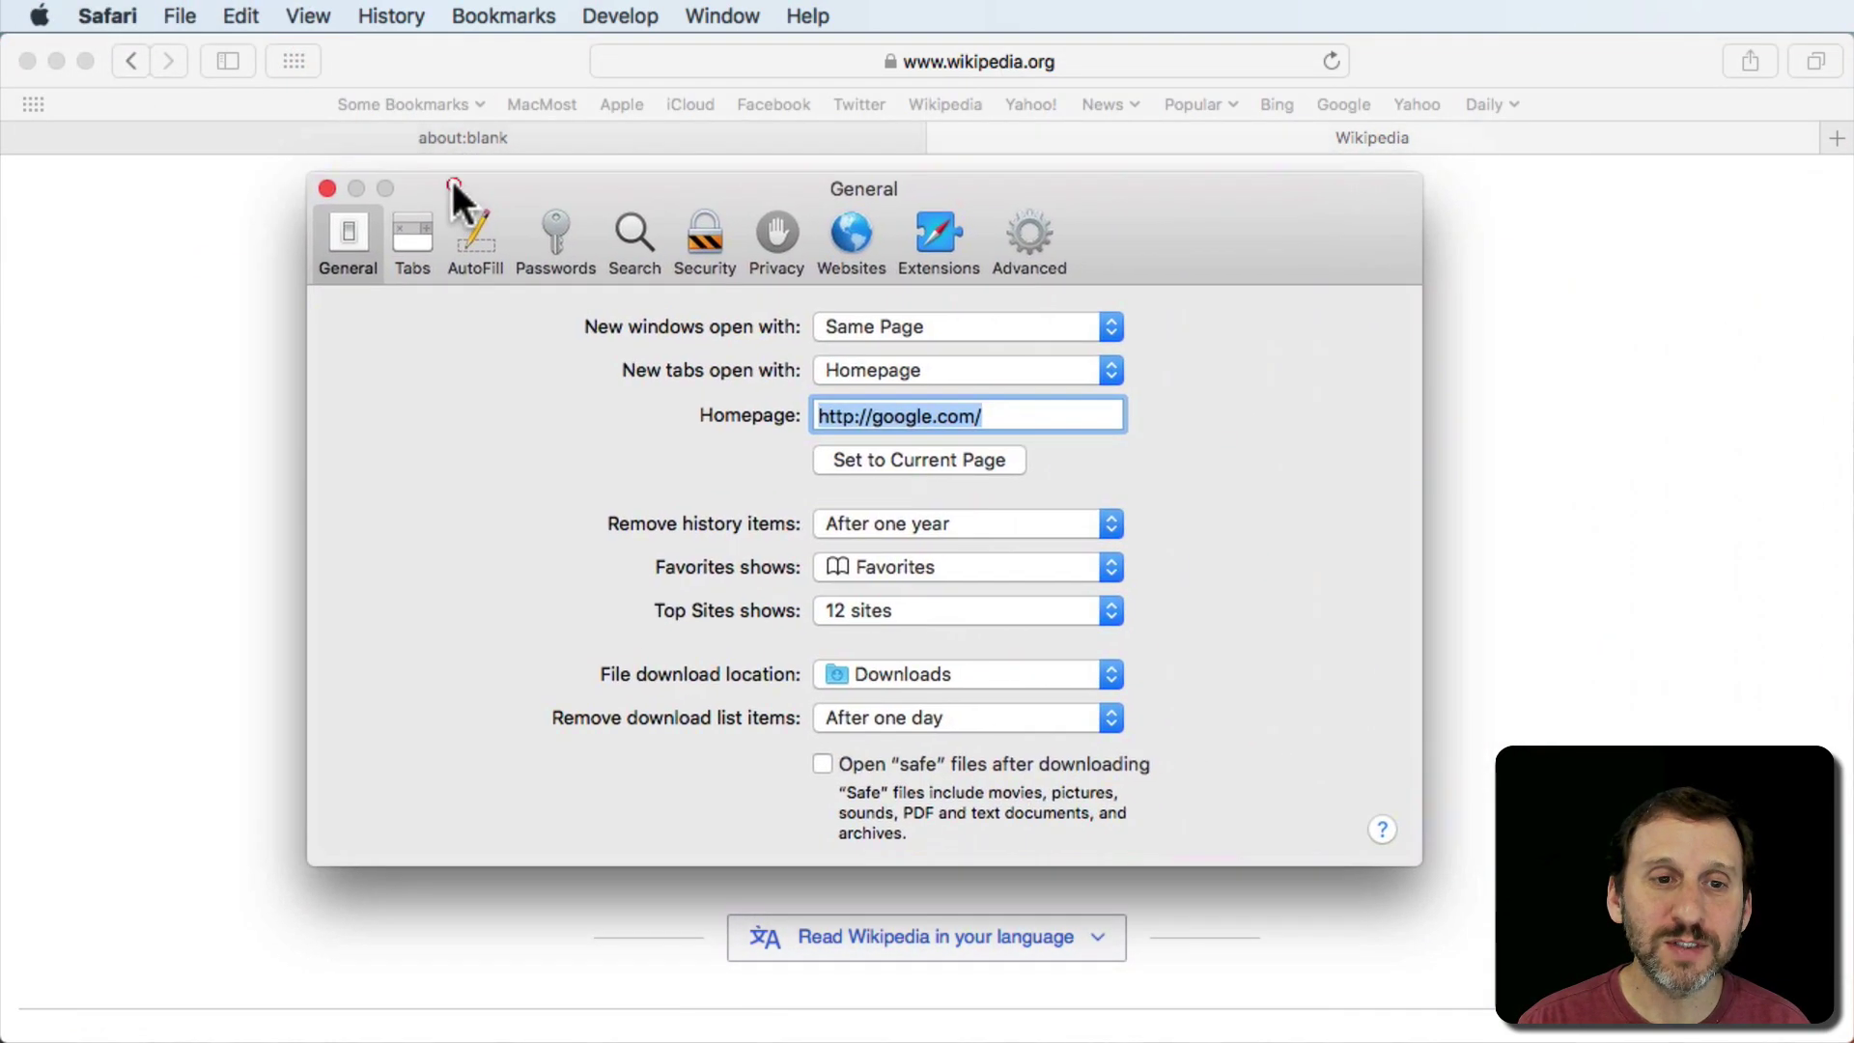
click(900, 448)
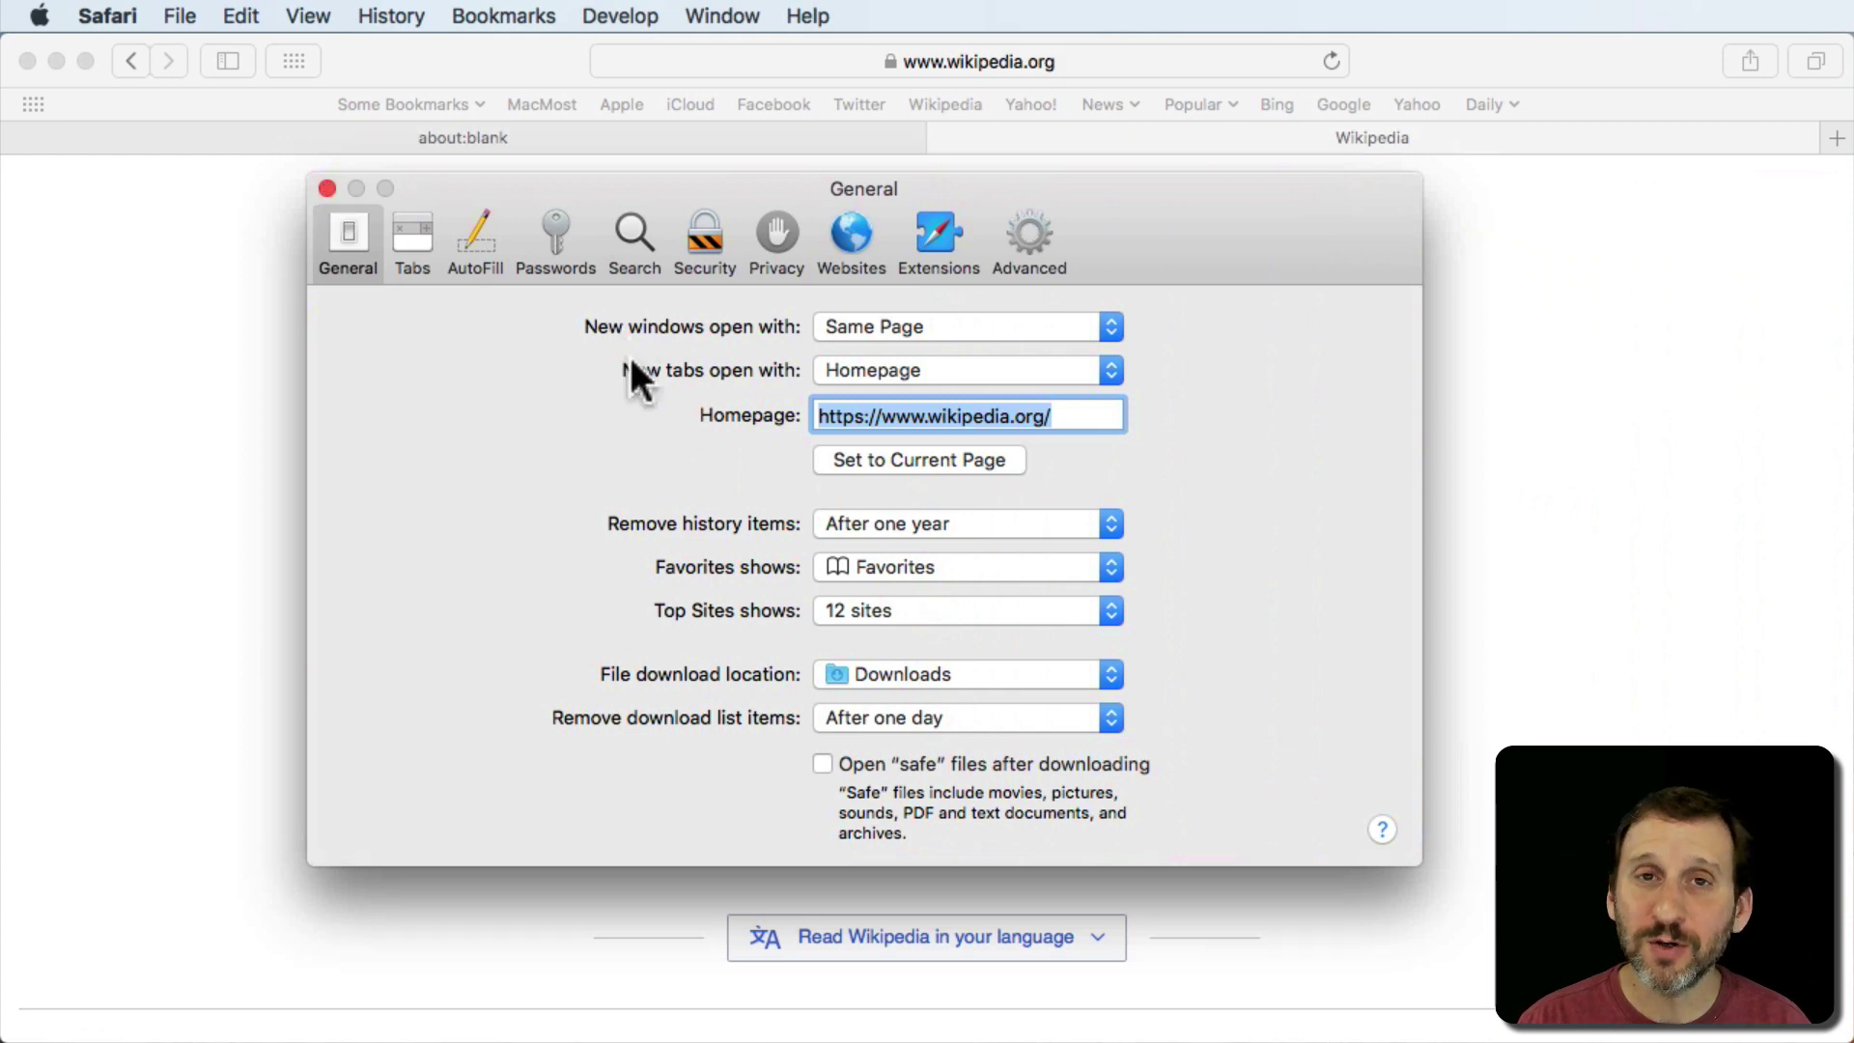
Step: Close Preferences and load apple.com in the address bar
click(328, 190)
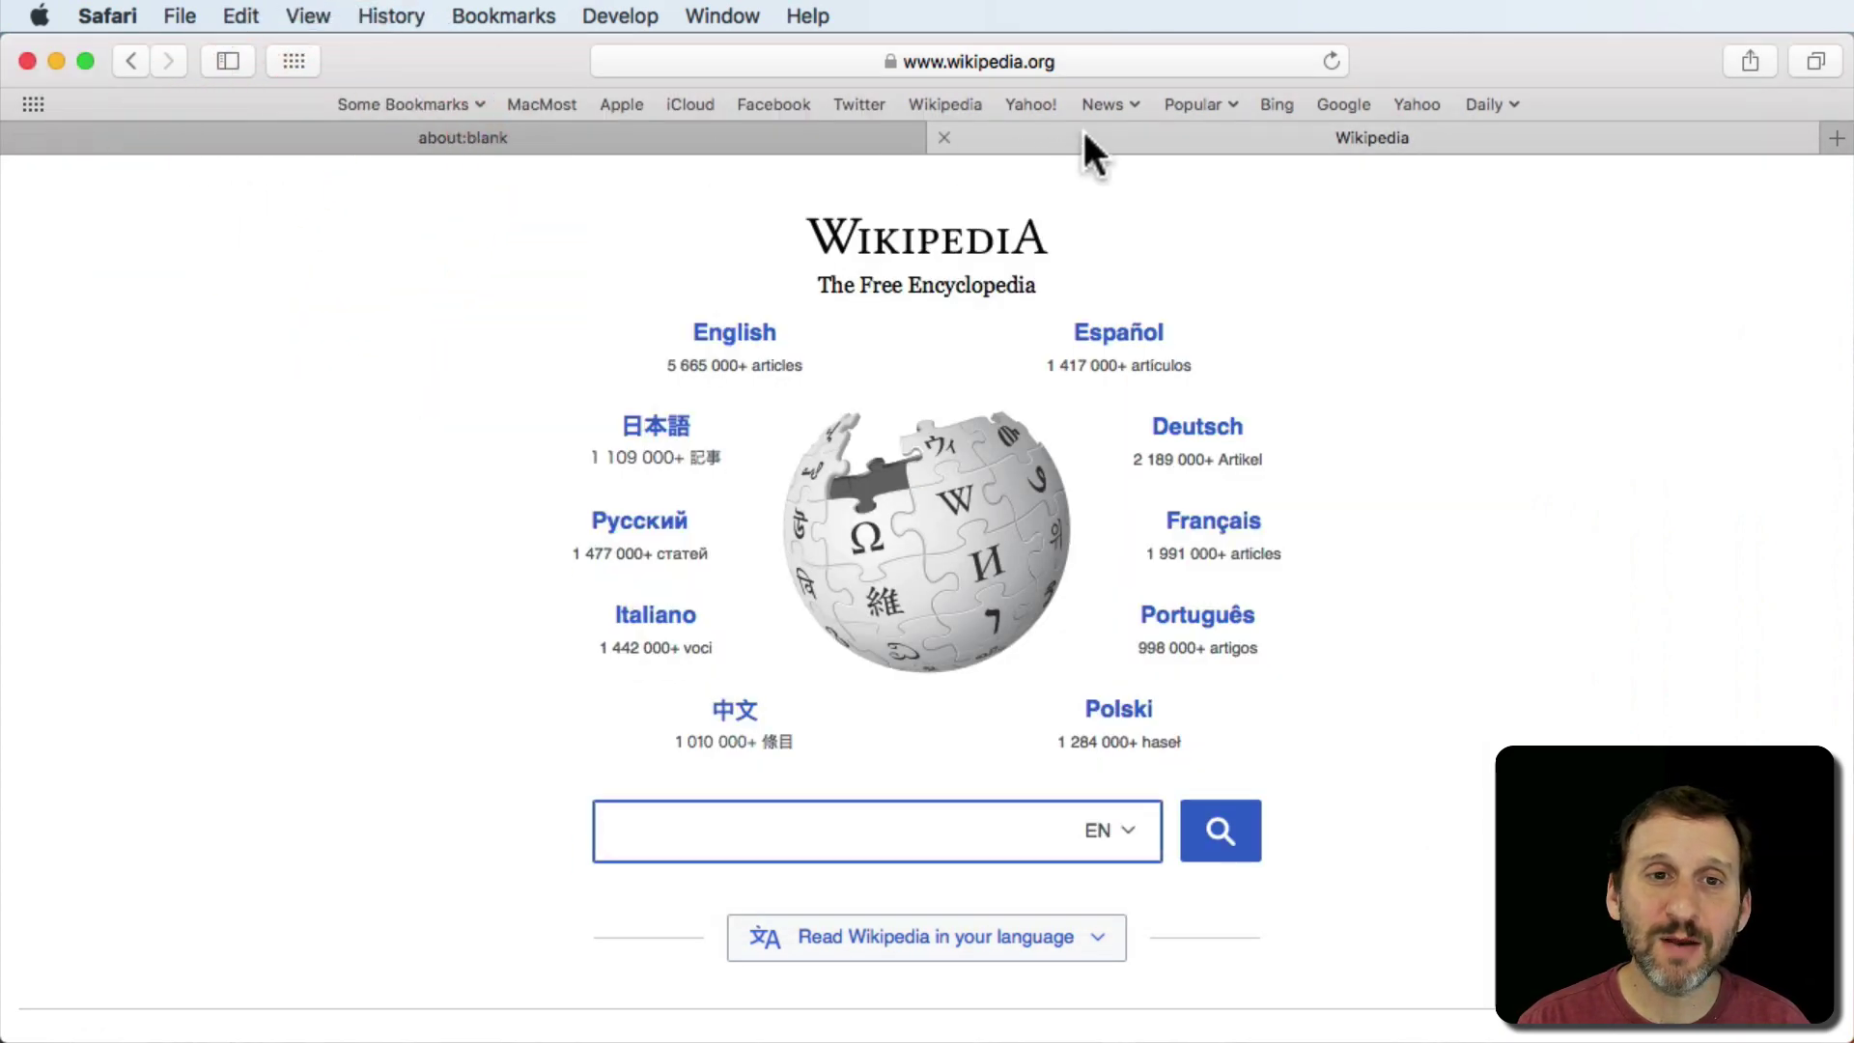
click(1055, 60)
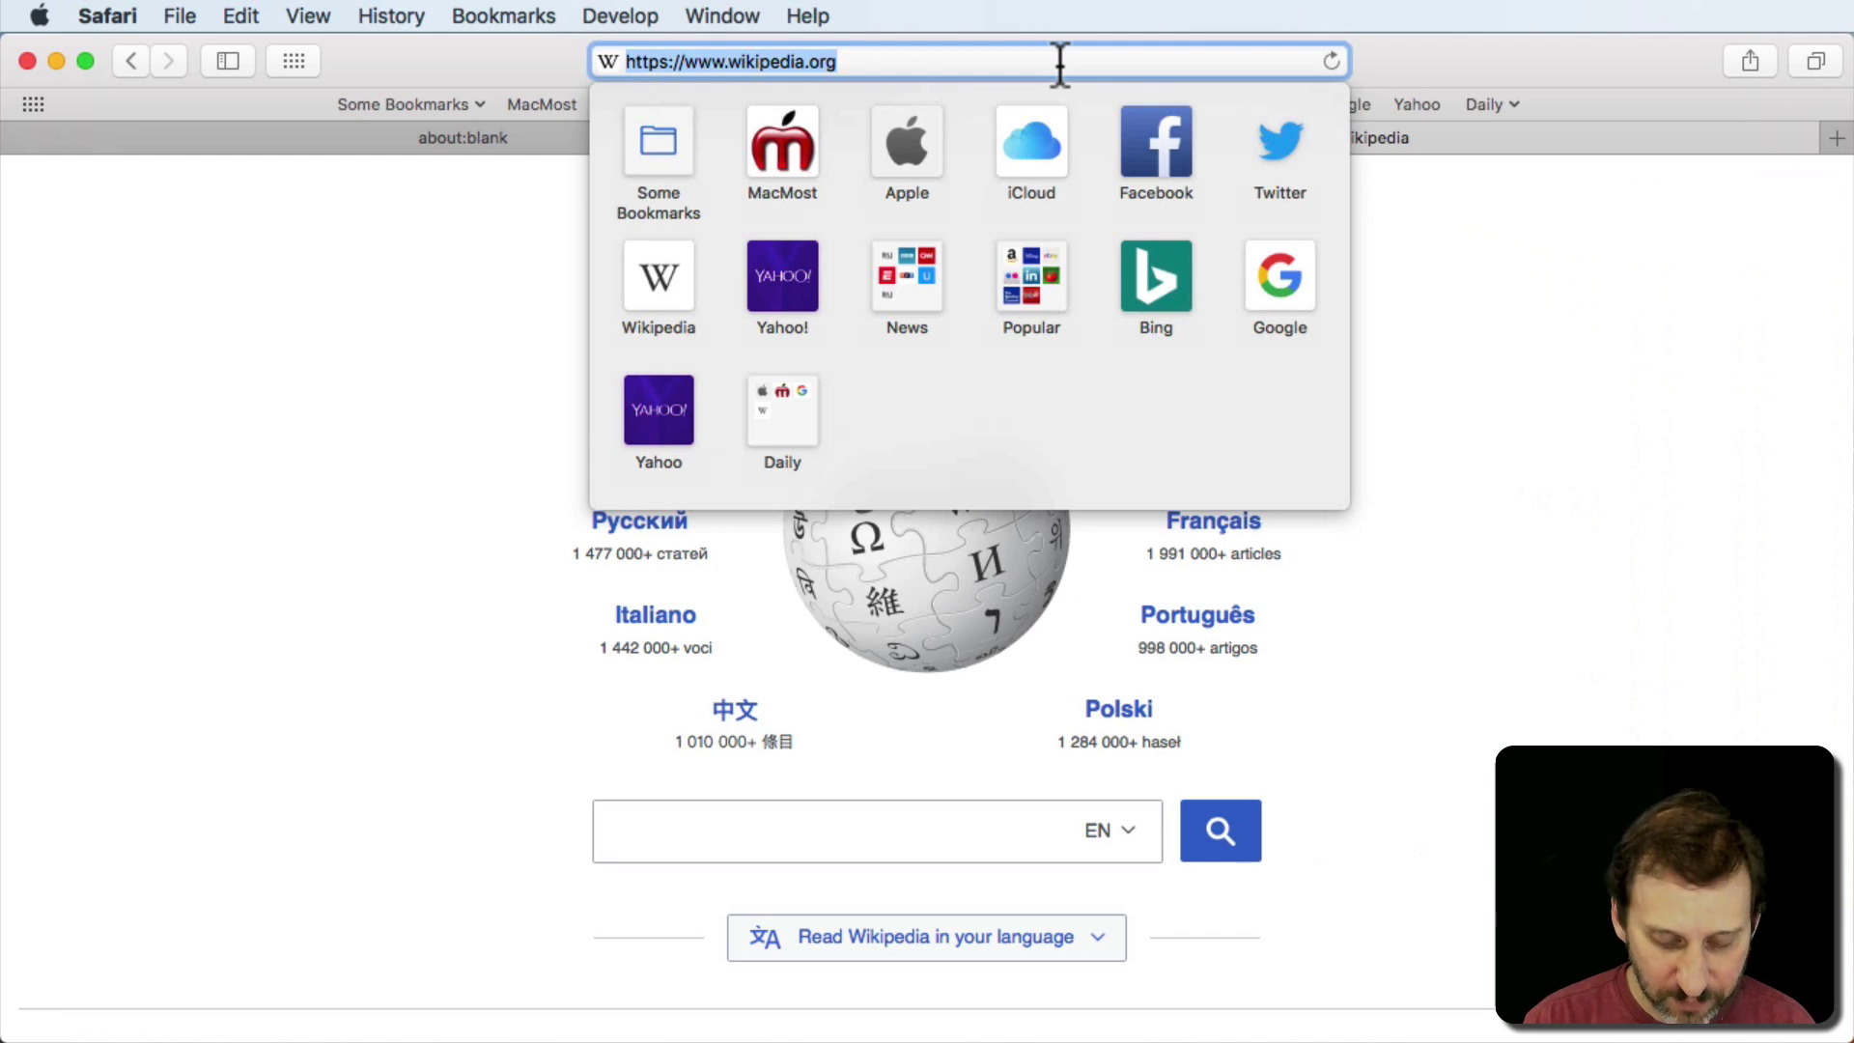
text(apple.c)
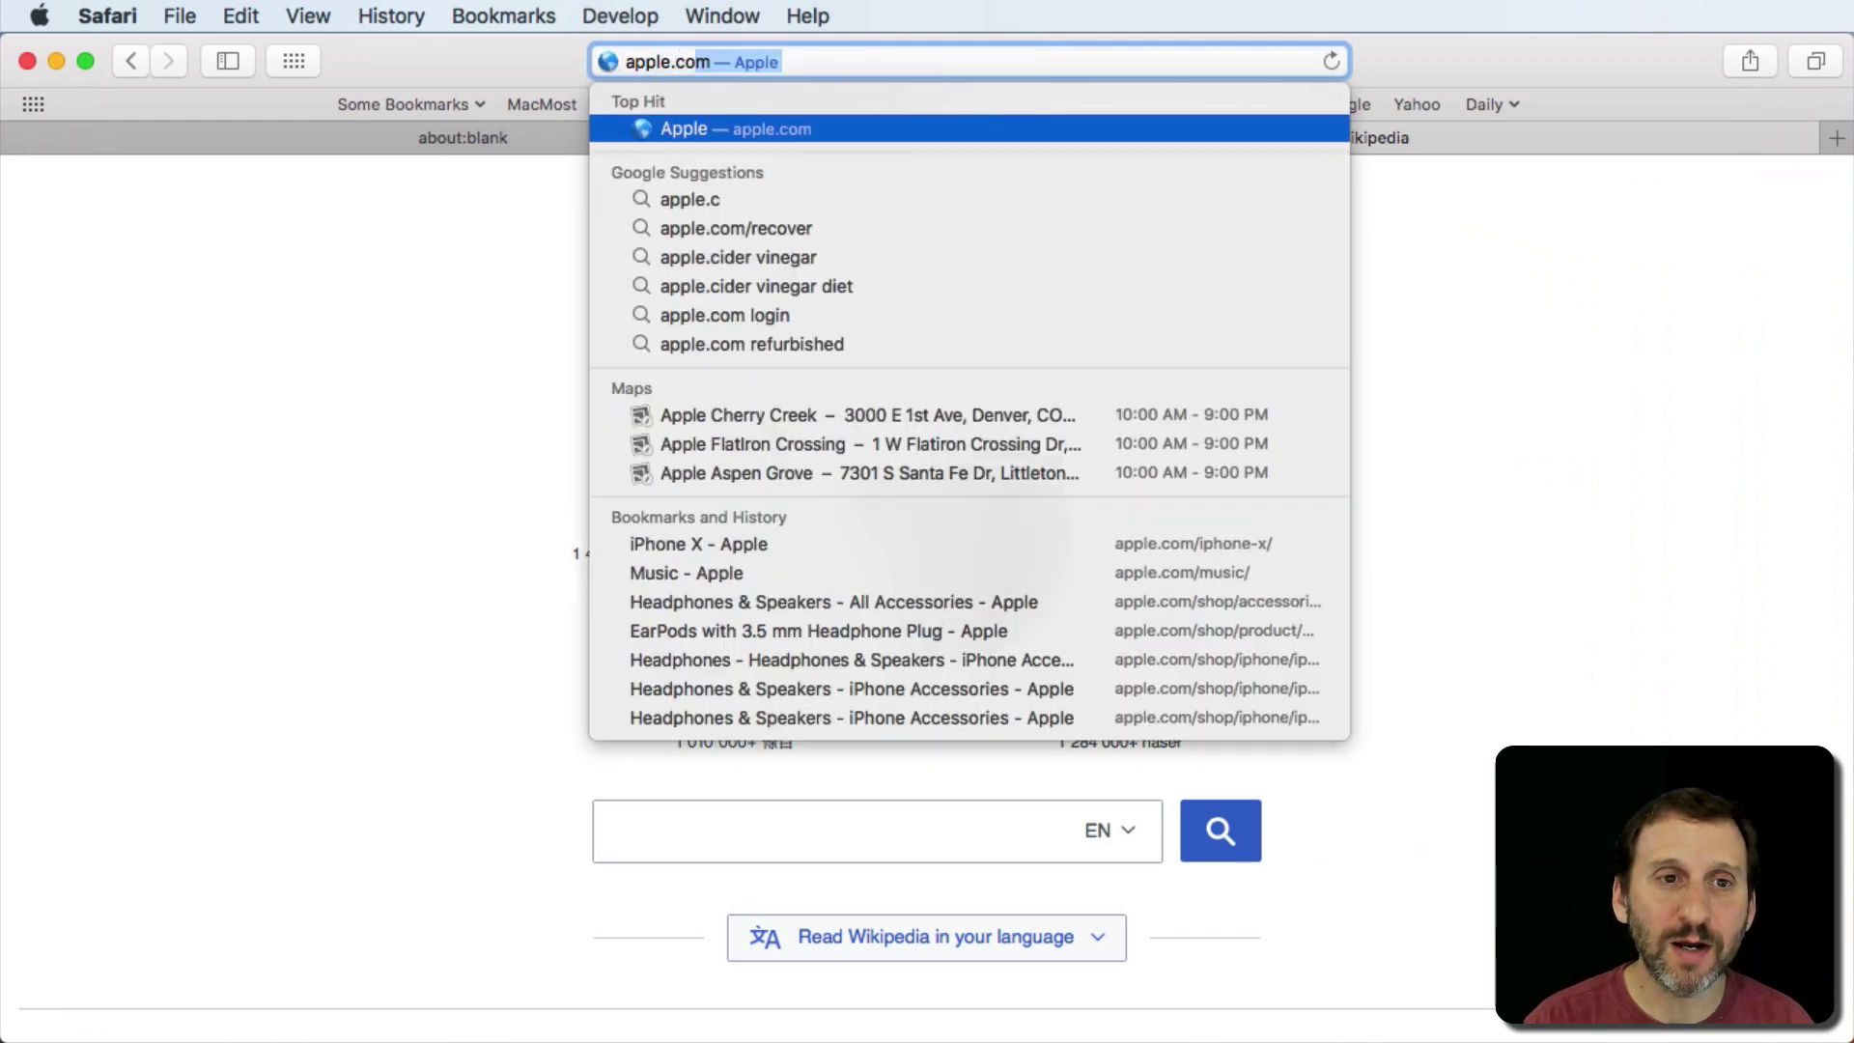
key(Return)
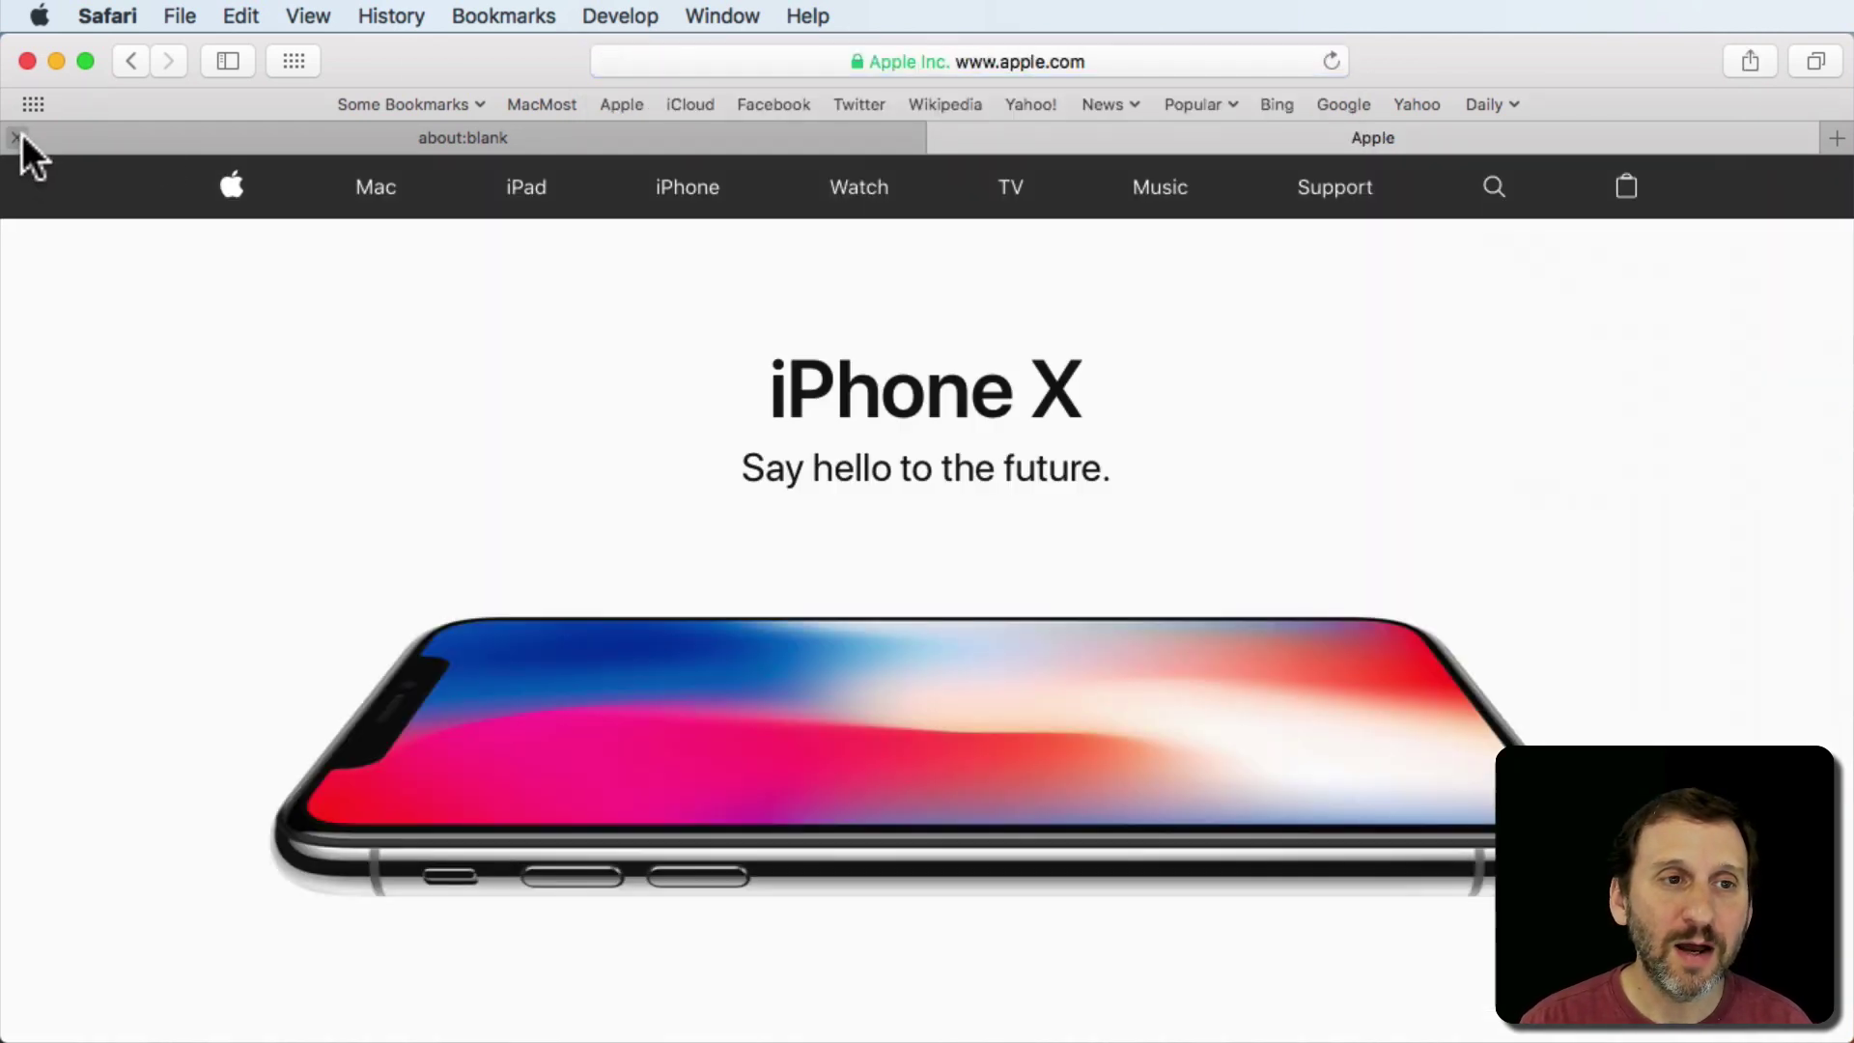
Step: Check the blank tab, return to the Apple tab, and quit Safari
click(287, 140)
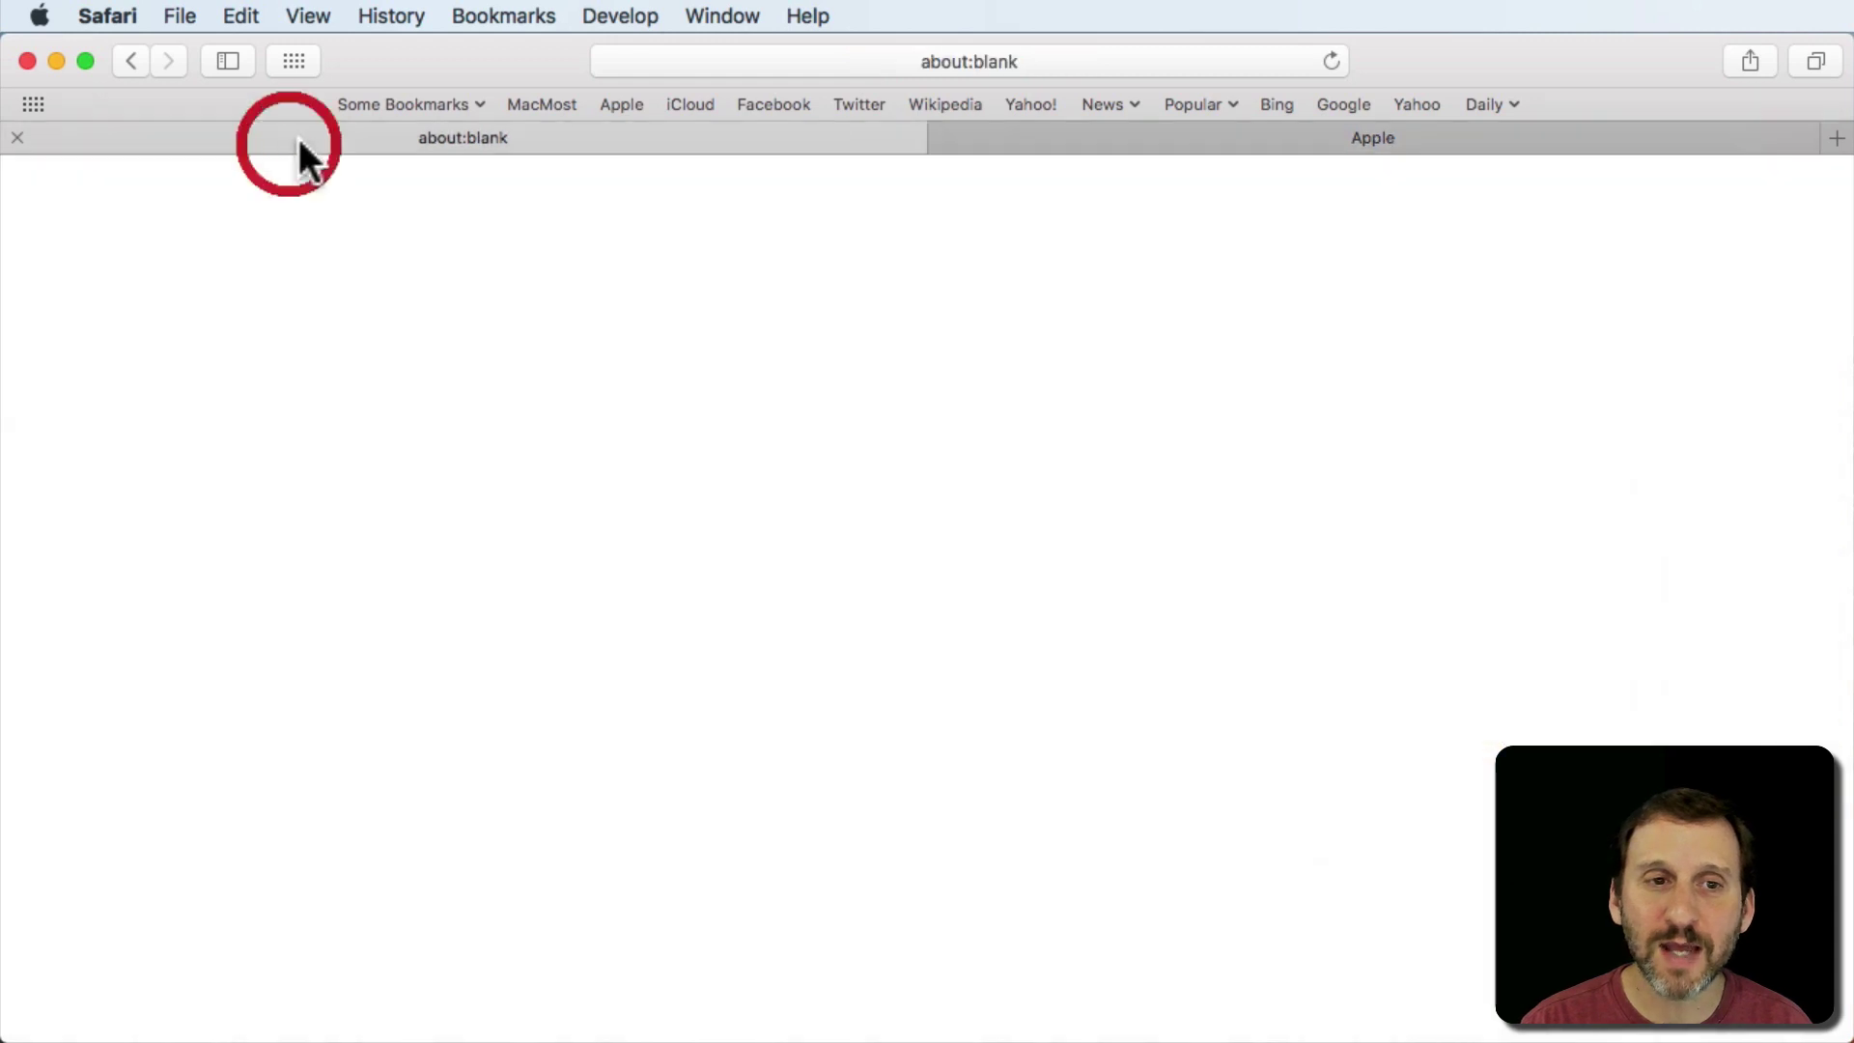
click(1154, 140)
key(super+h)
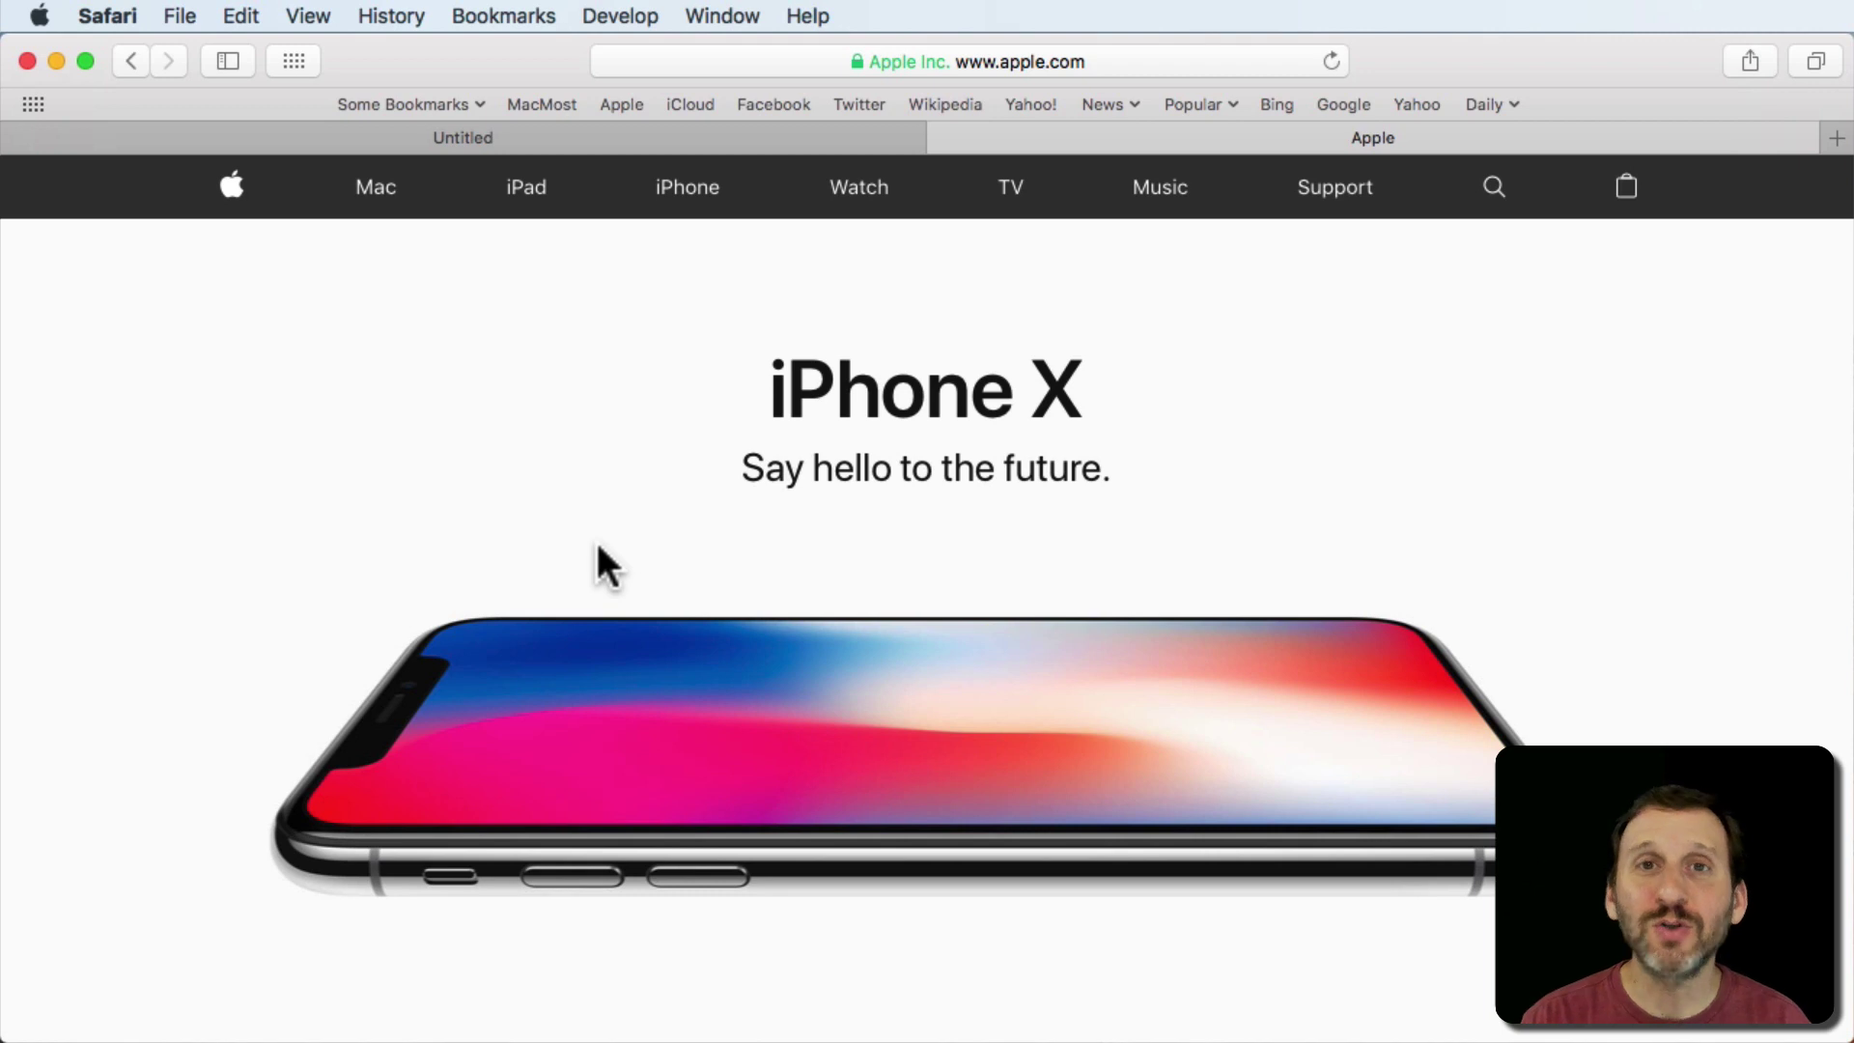
click(181, 15)
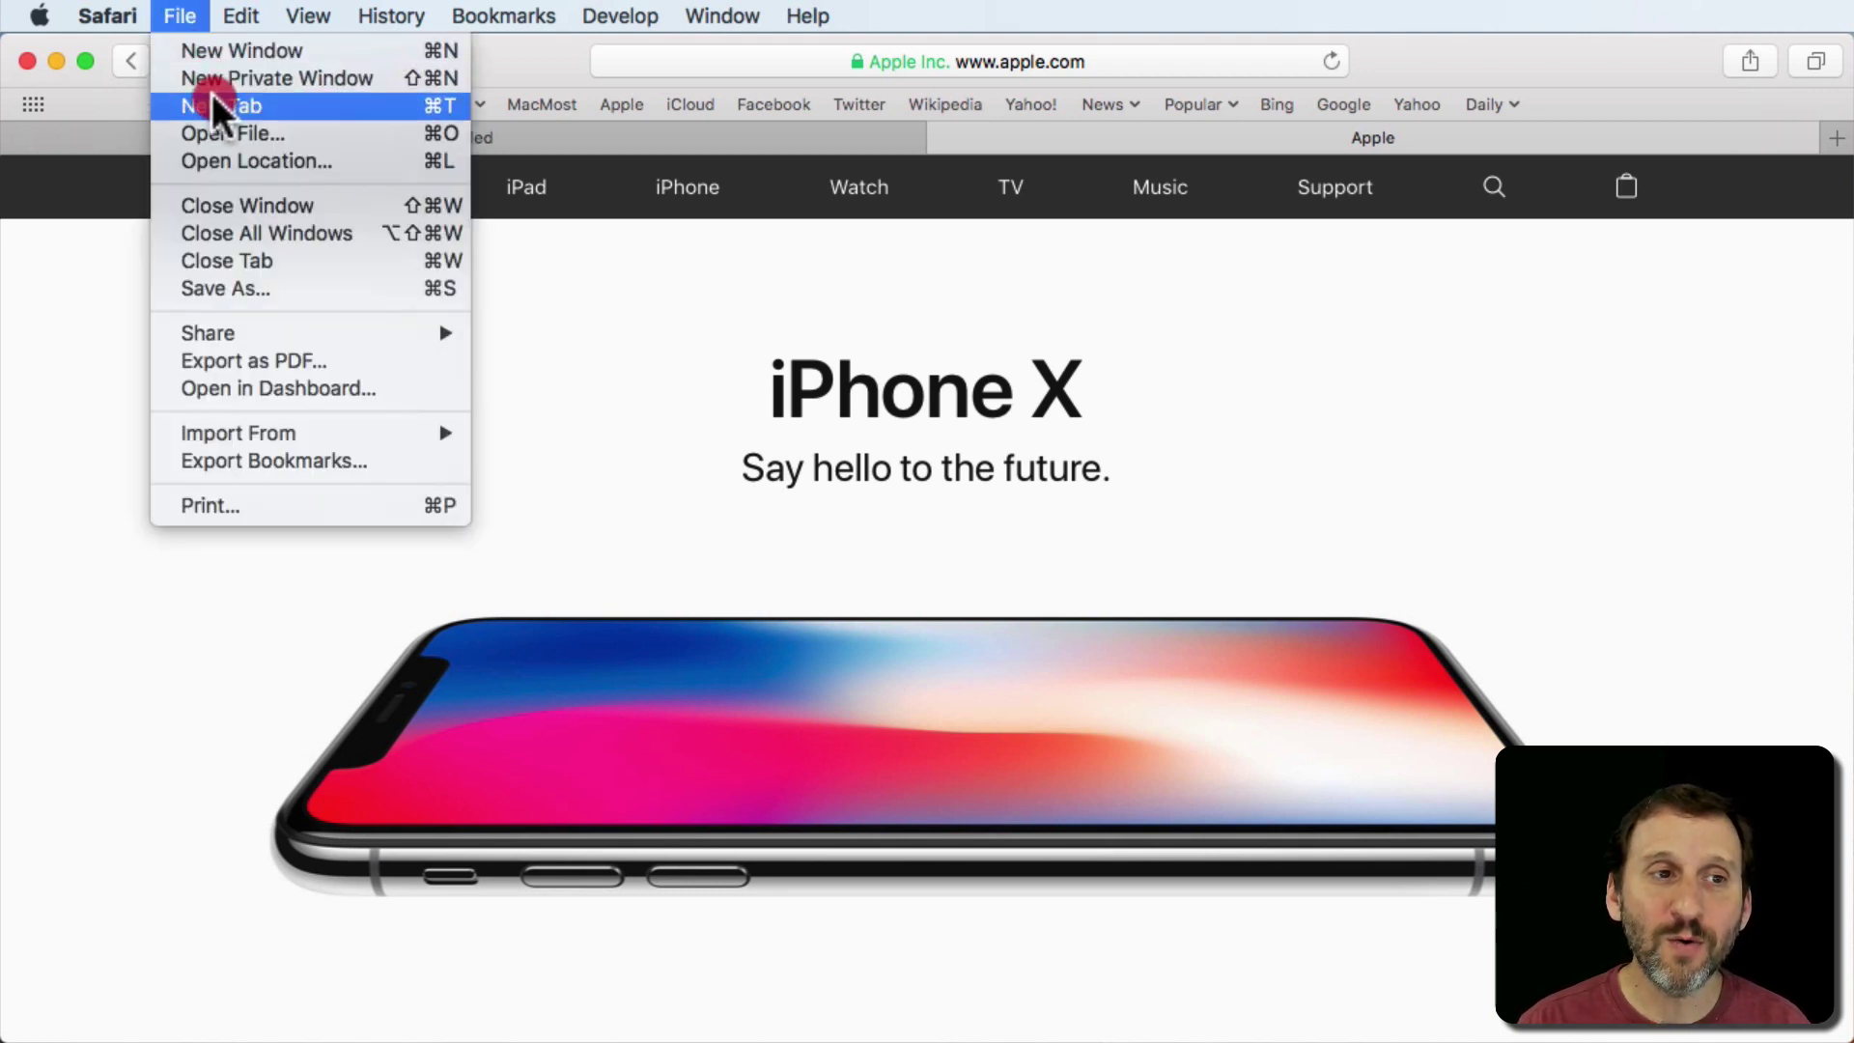
key(Escape)
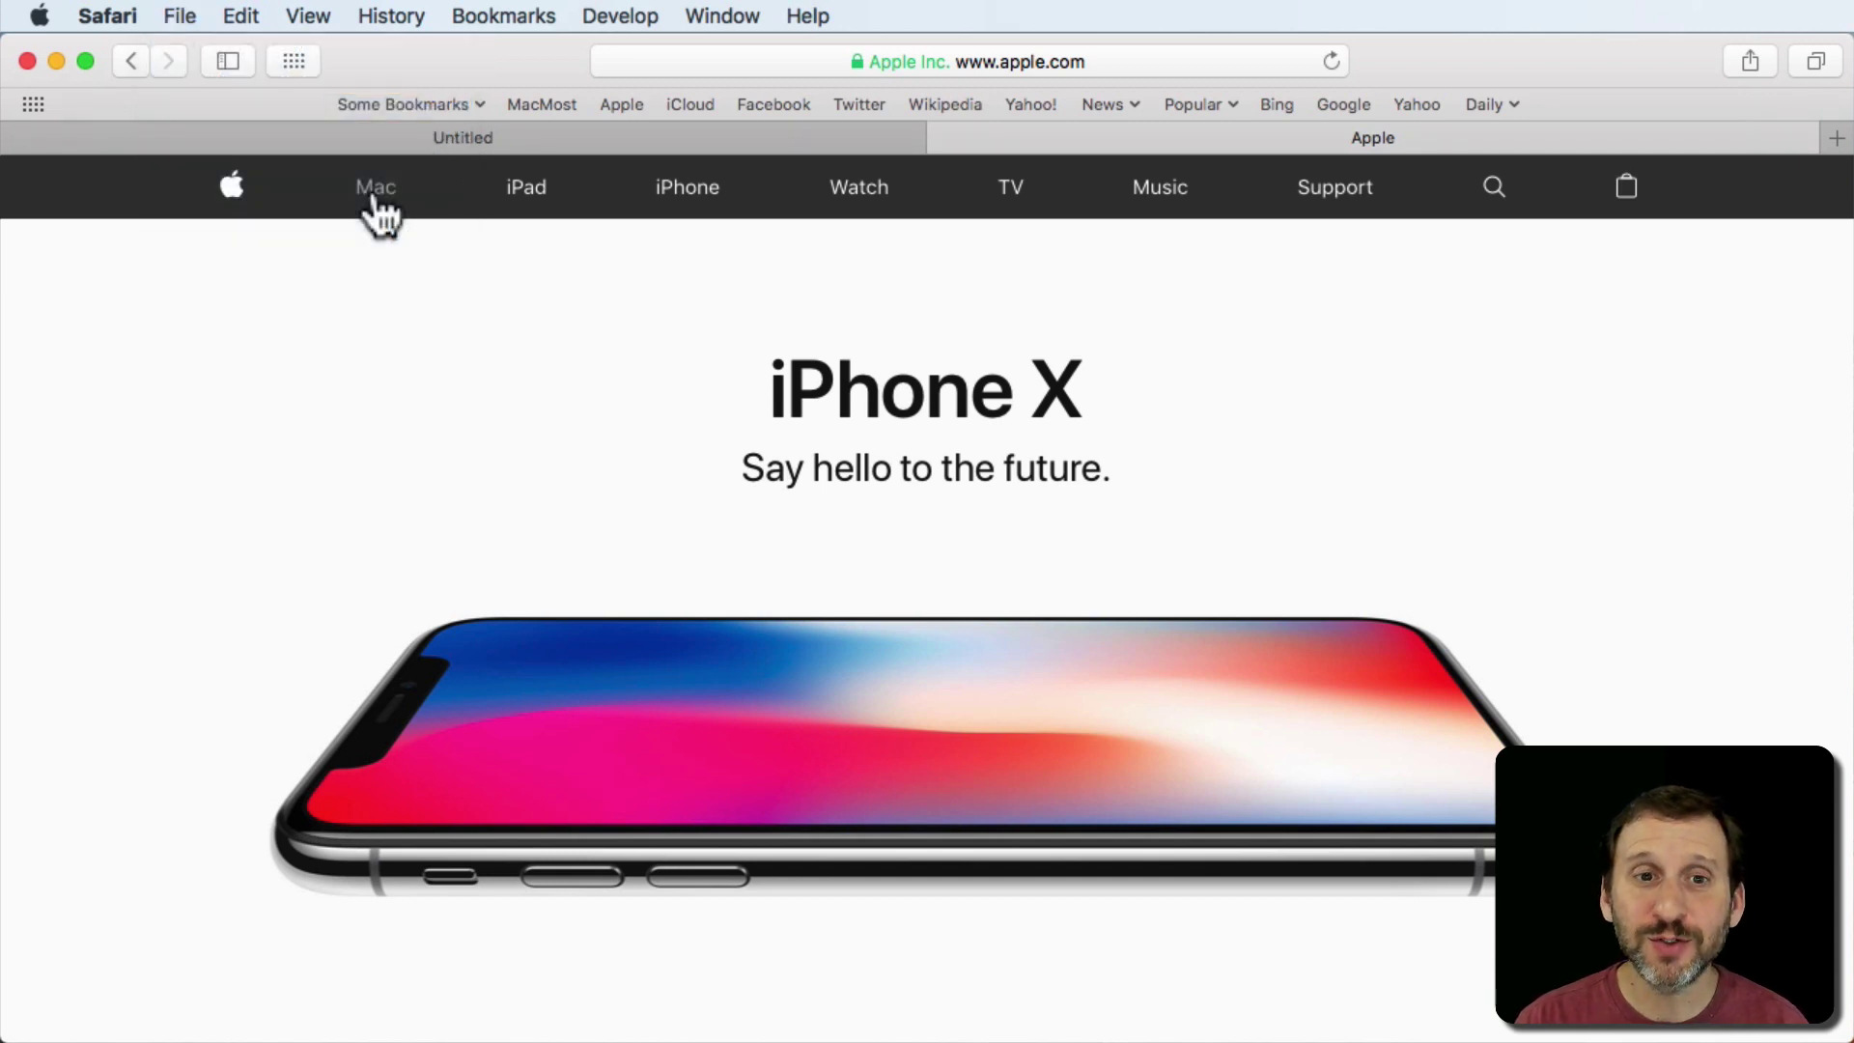
click(116, 15)
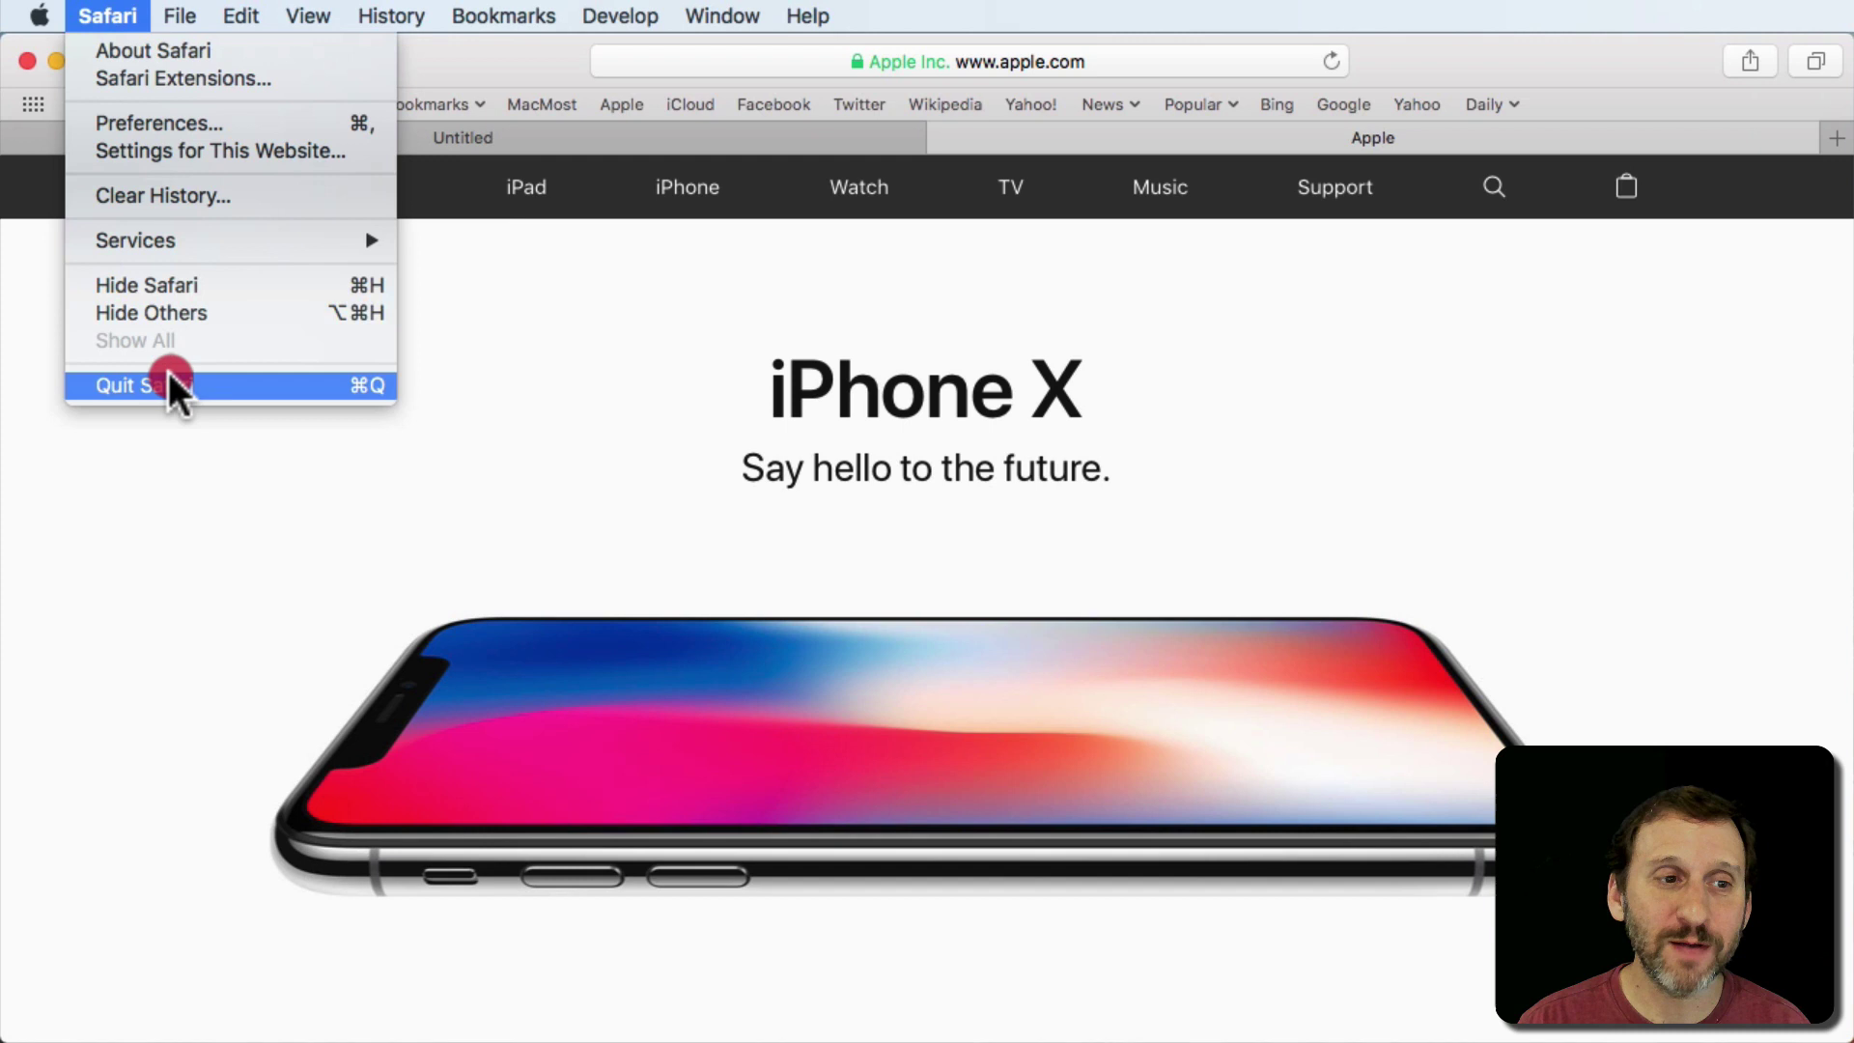
key(alt)
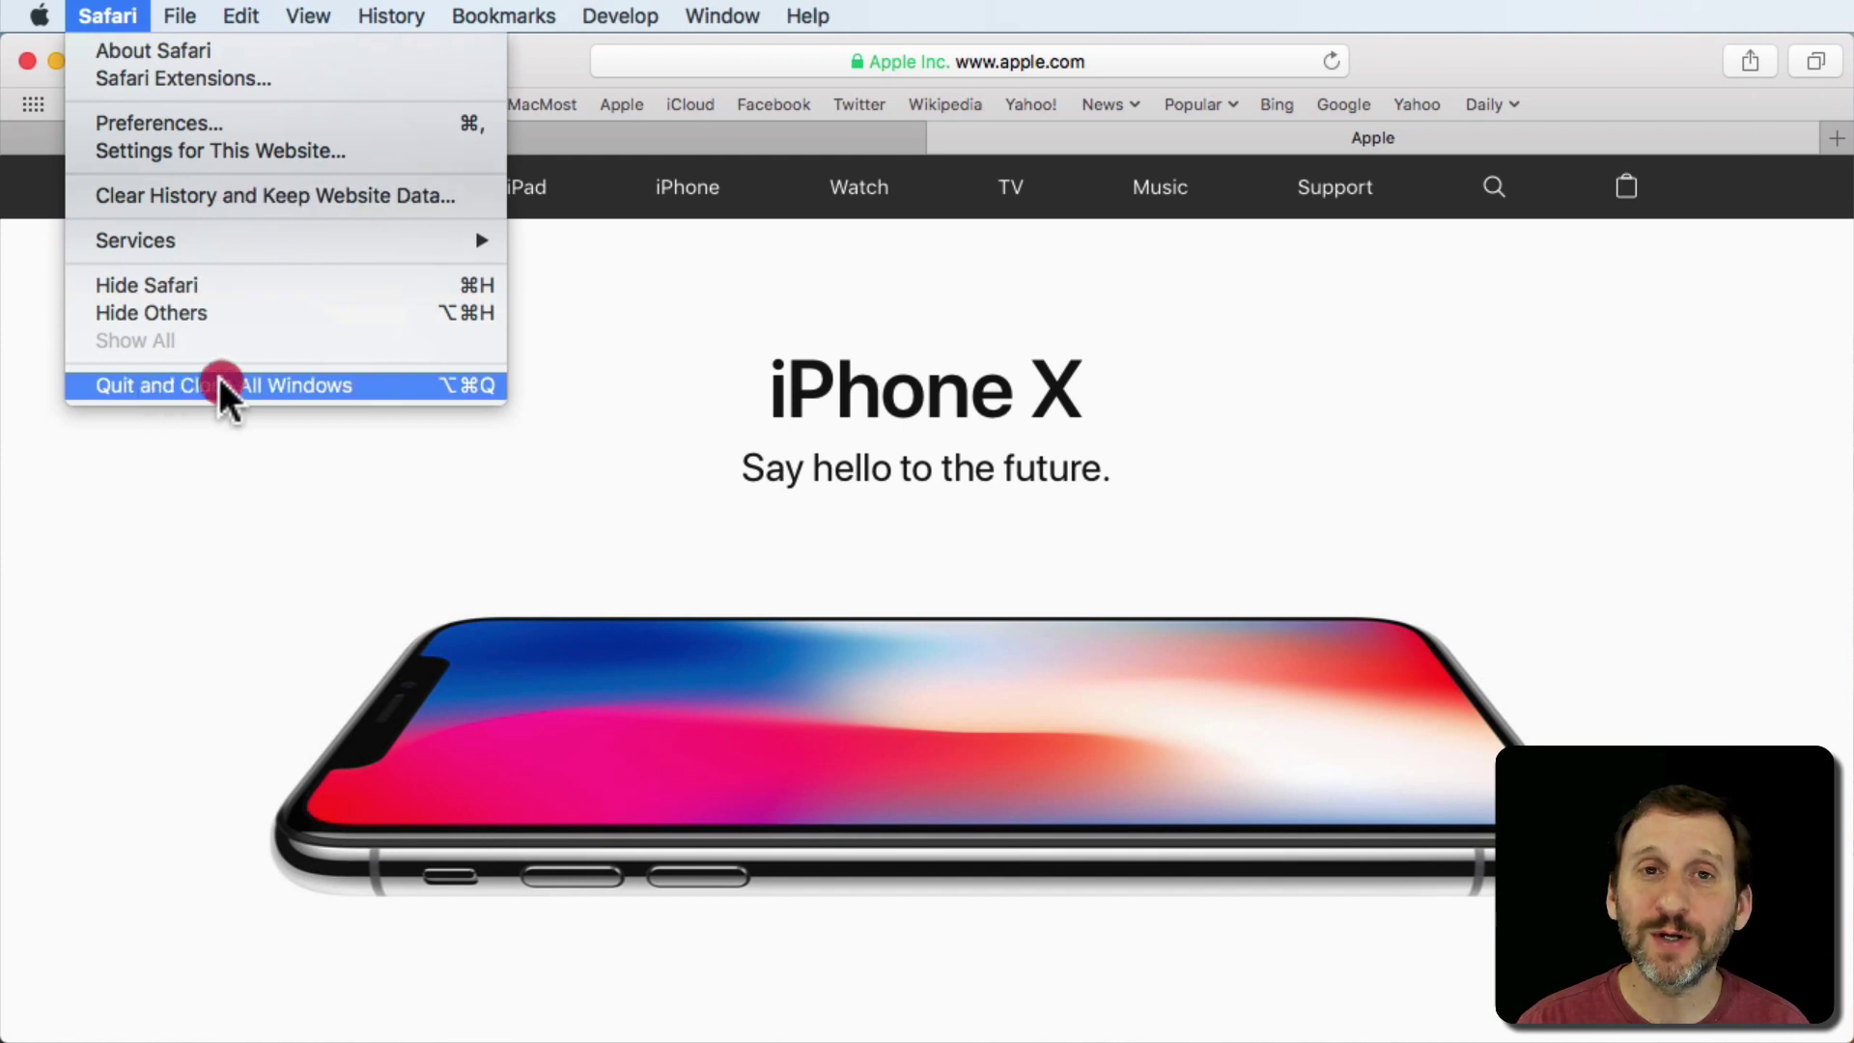
key(Escape)
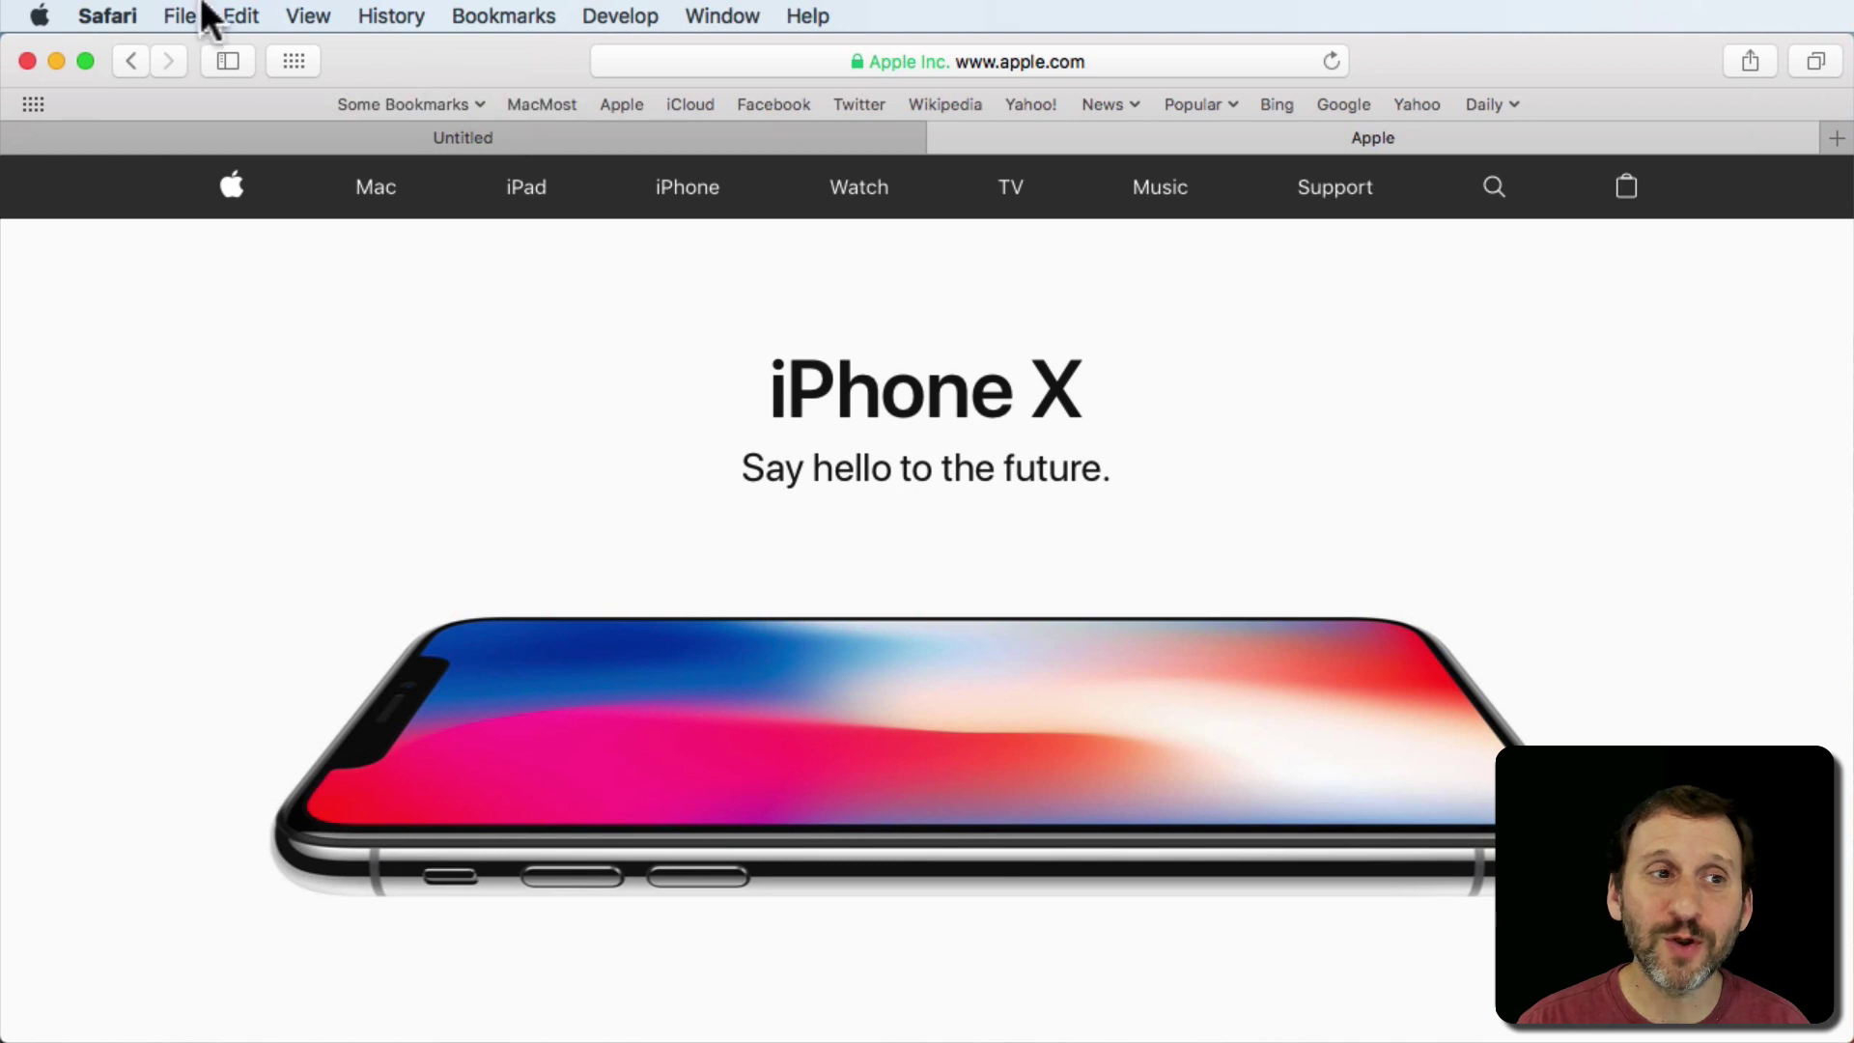
Step: Open System Preferences > General and toggle 'Close windows when quitting an app' on, then off
click(45, 15)
click(70, 91)
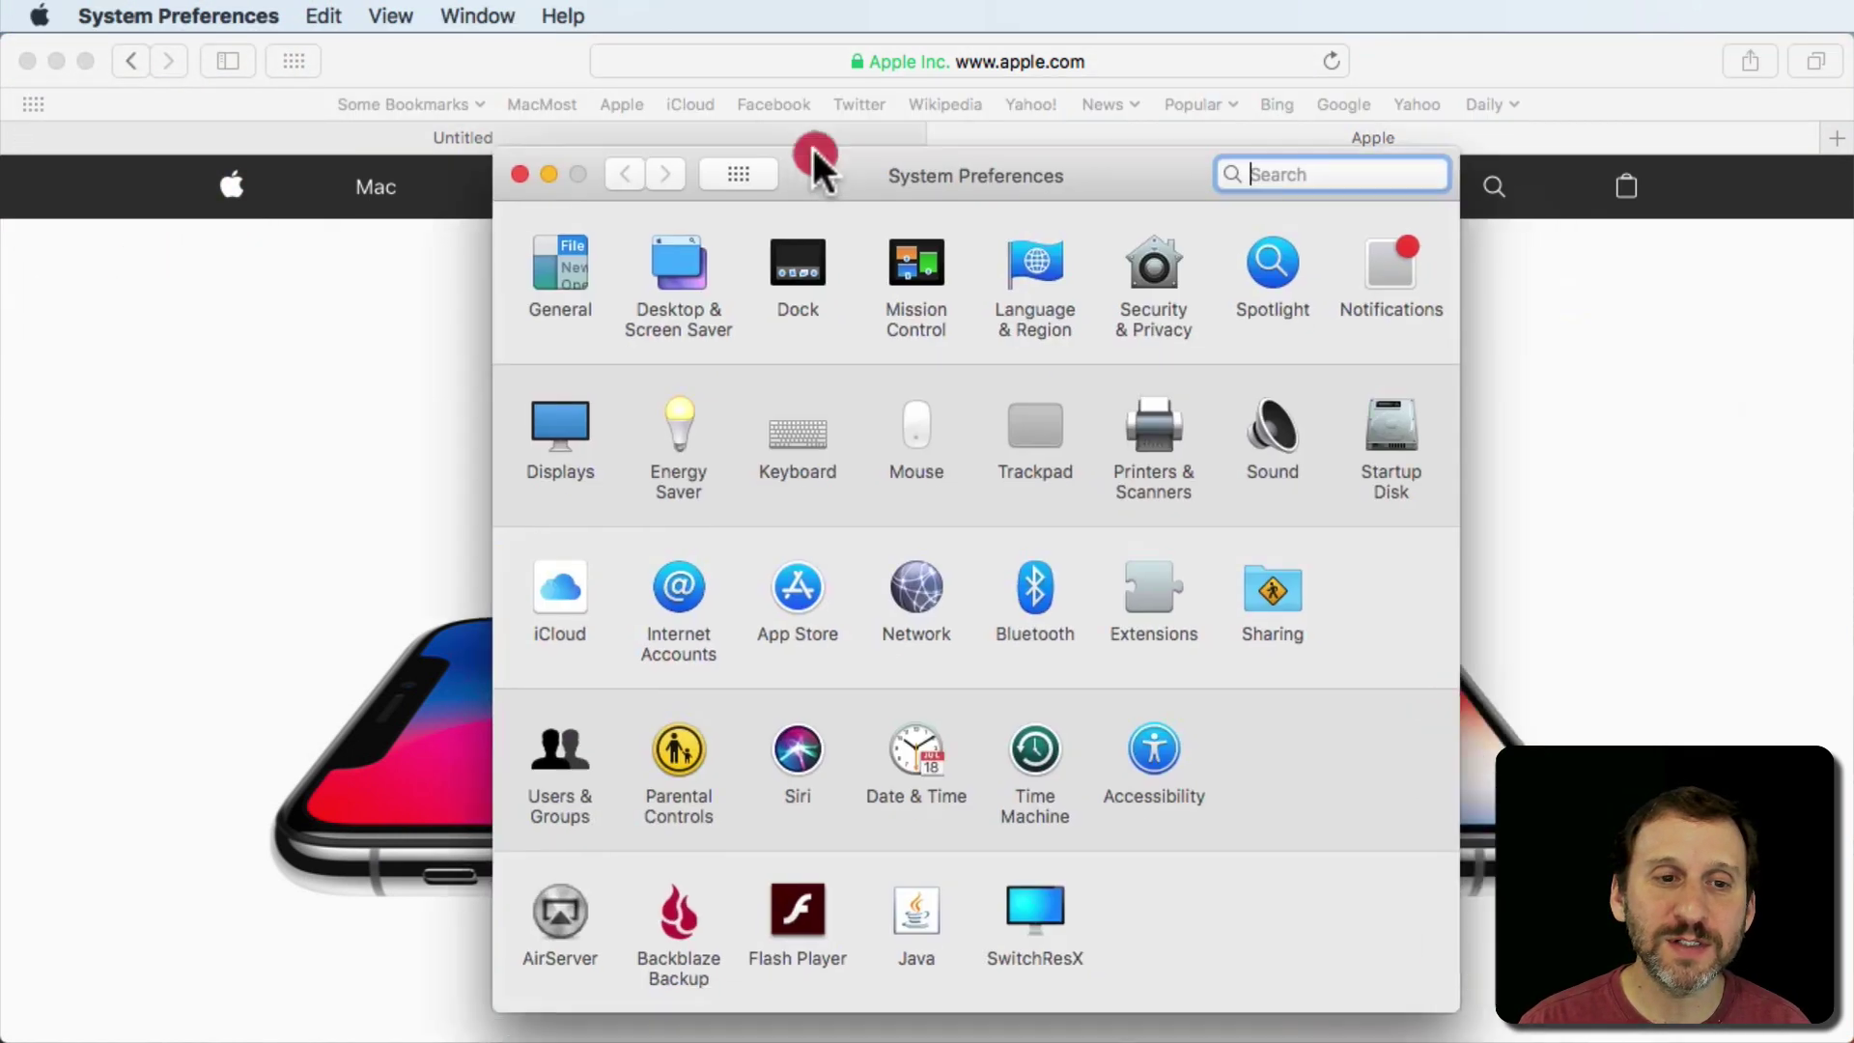
drag(1046, 403, 705, 95)
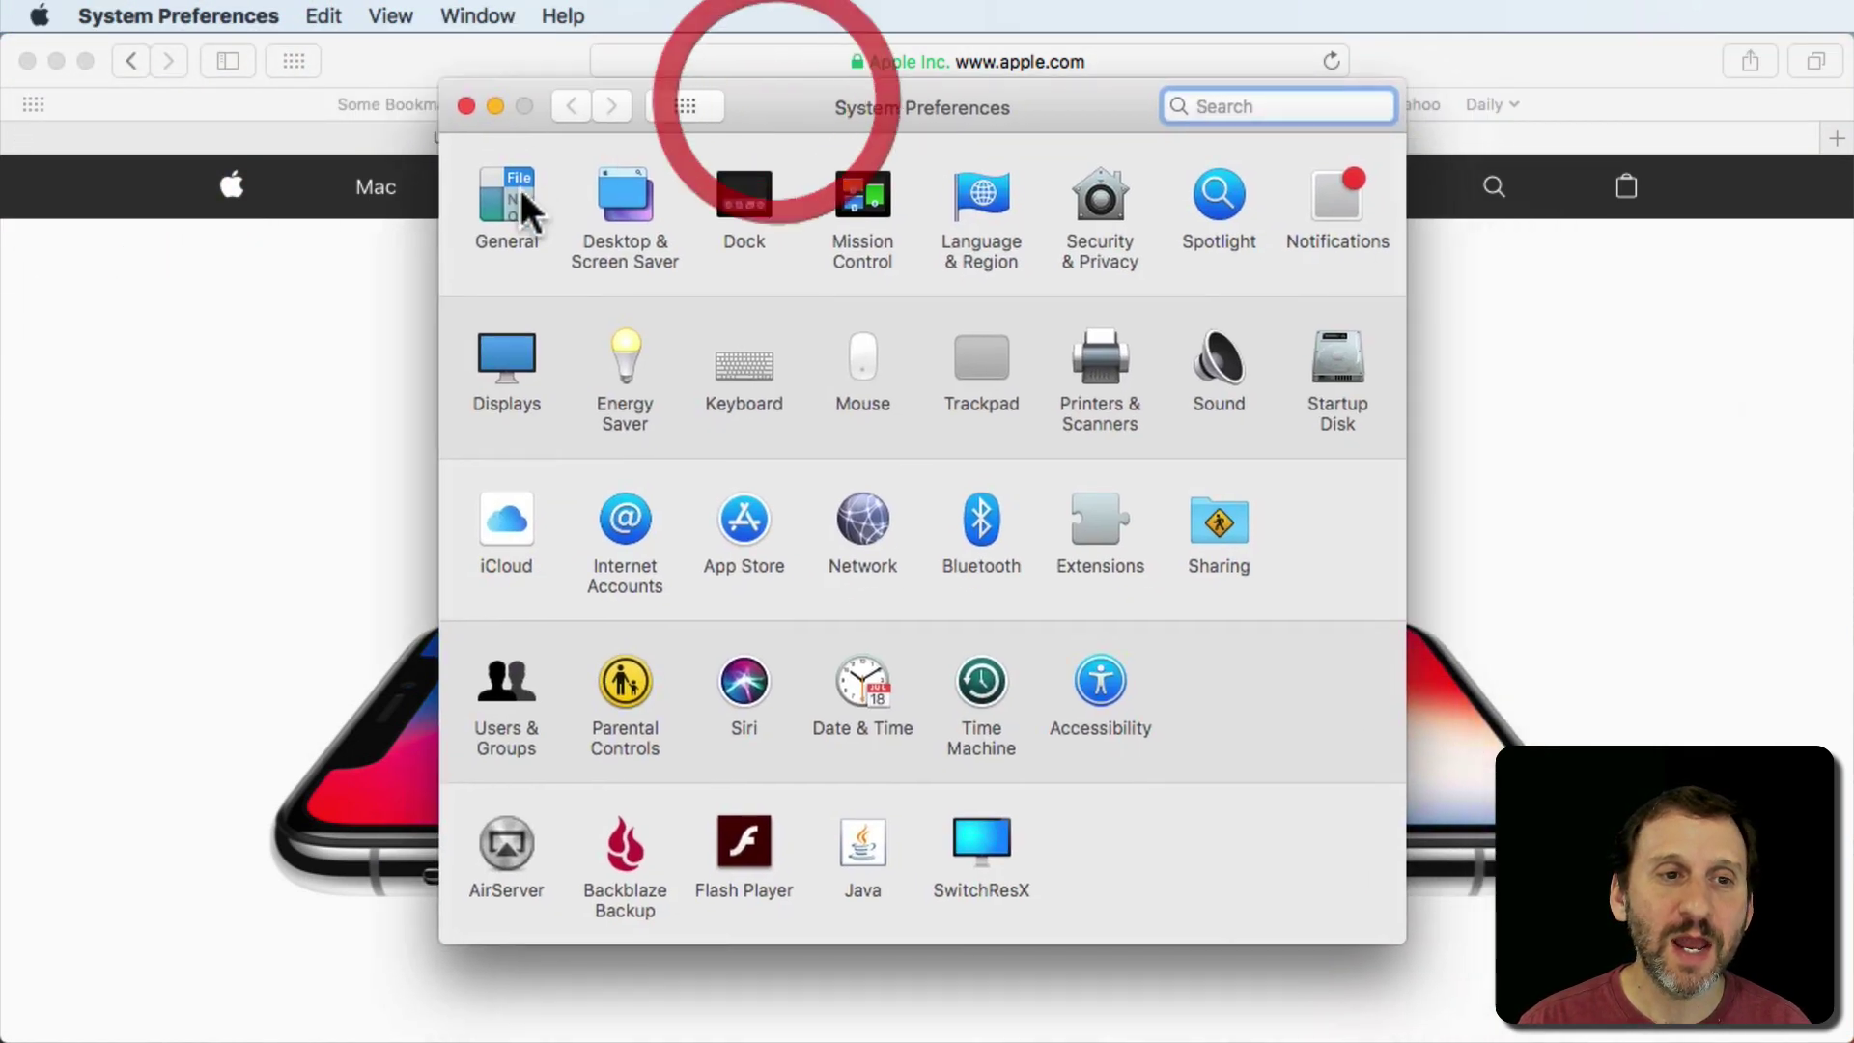
click(522, 206)
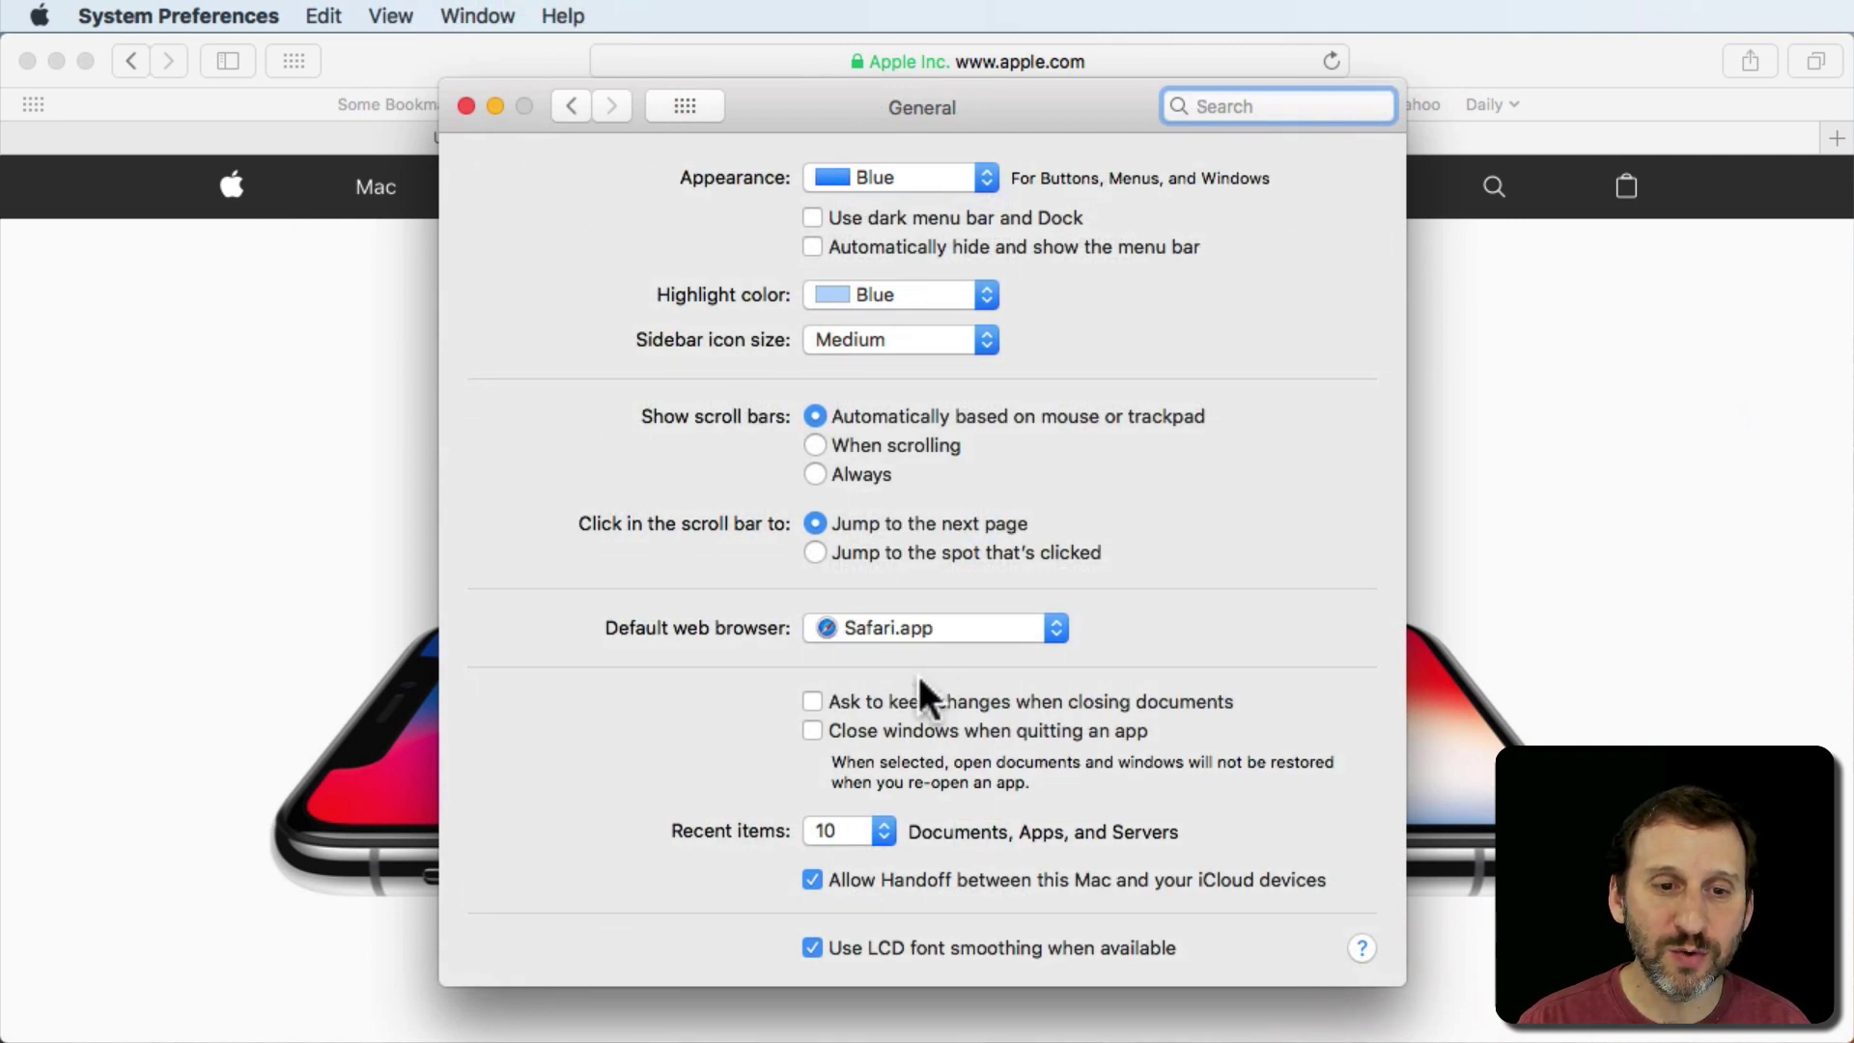
click(854, 731)
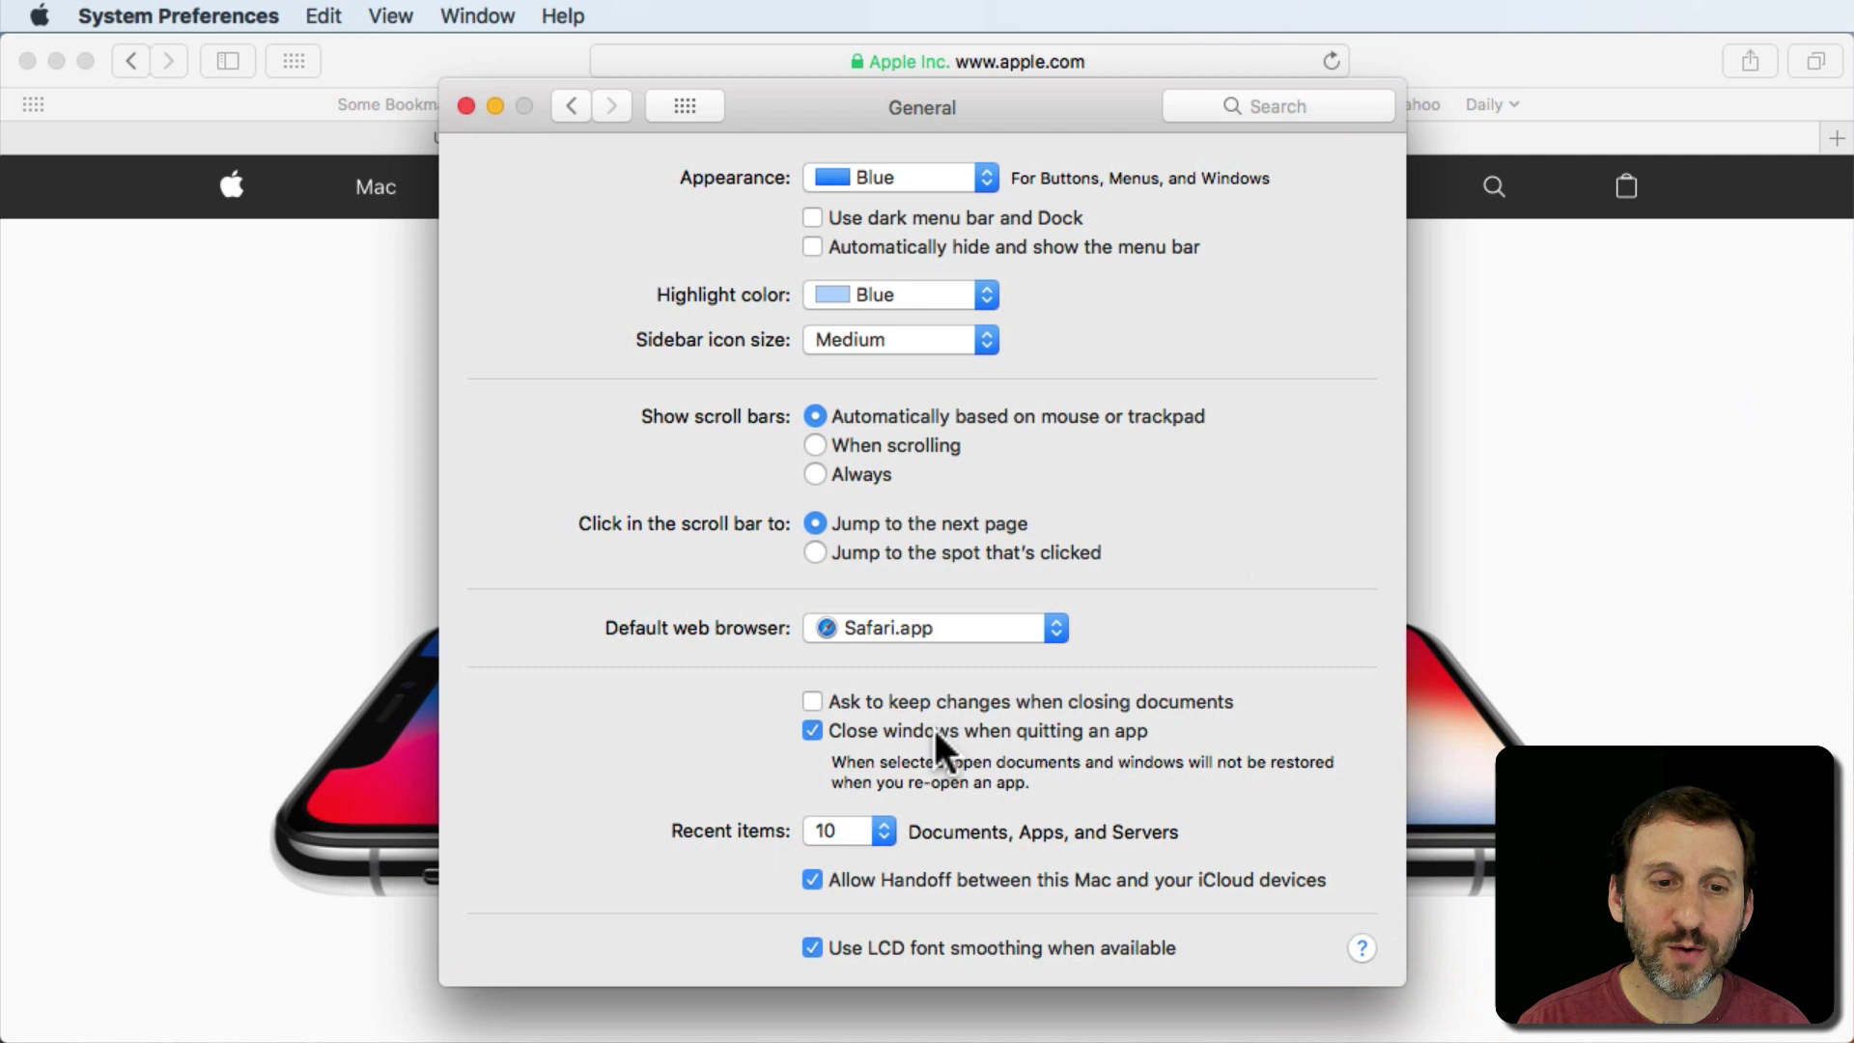
click(818, 731)
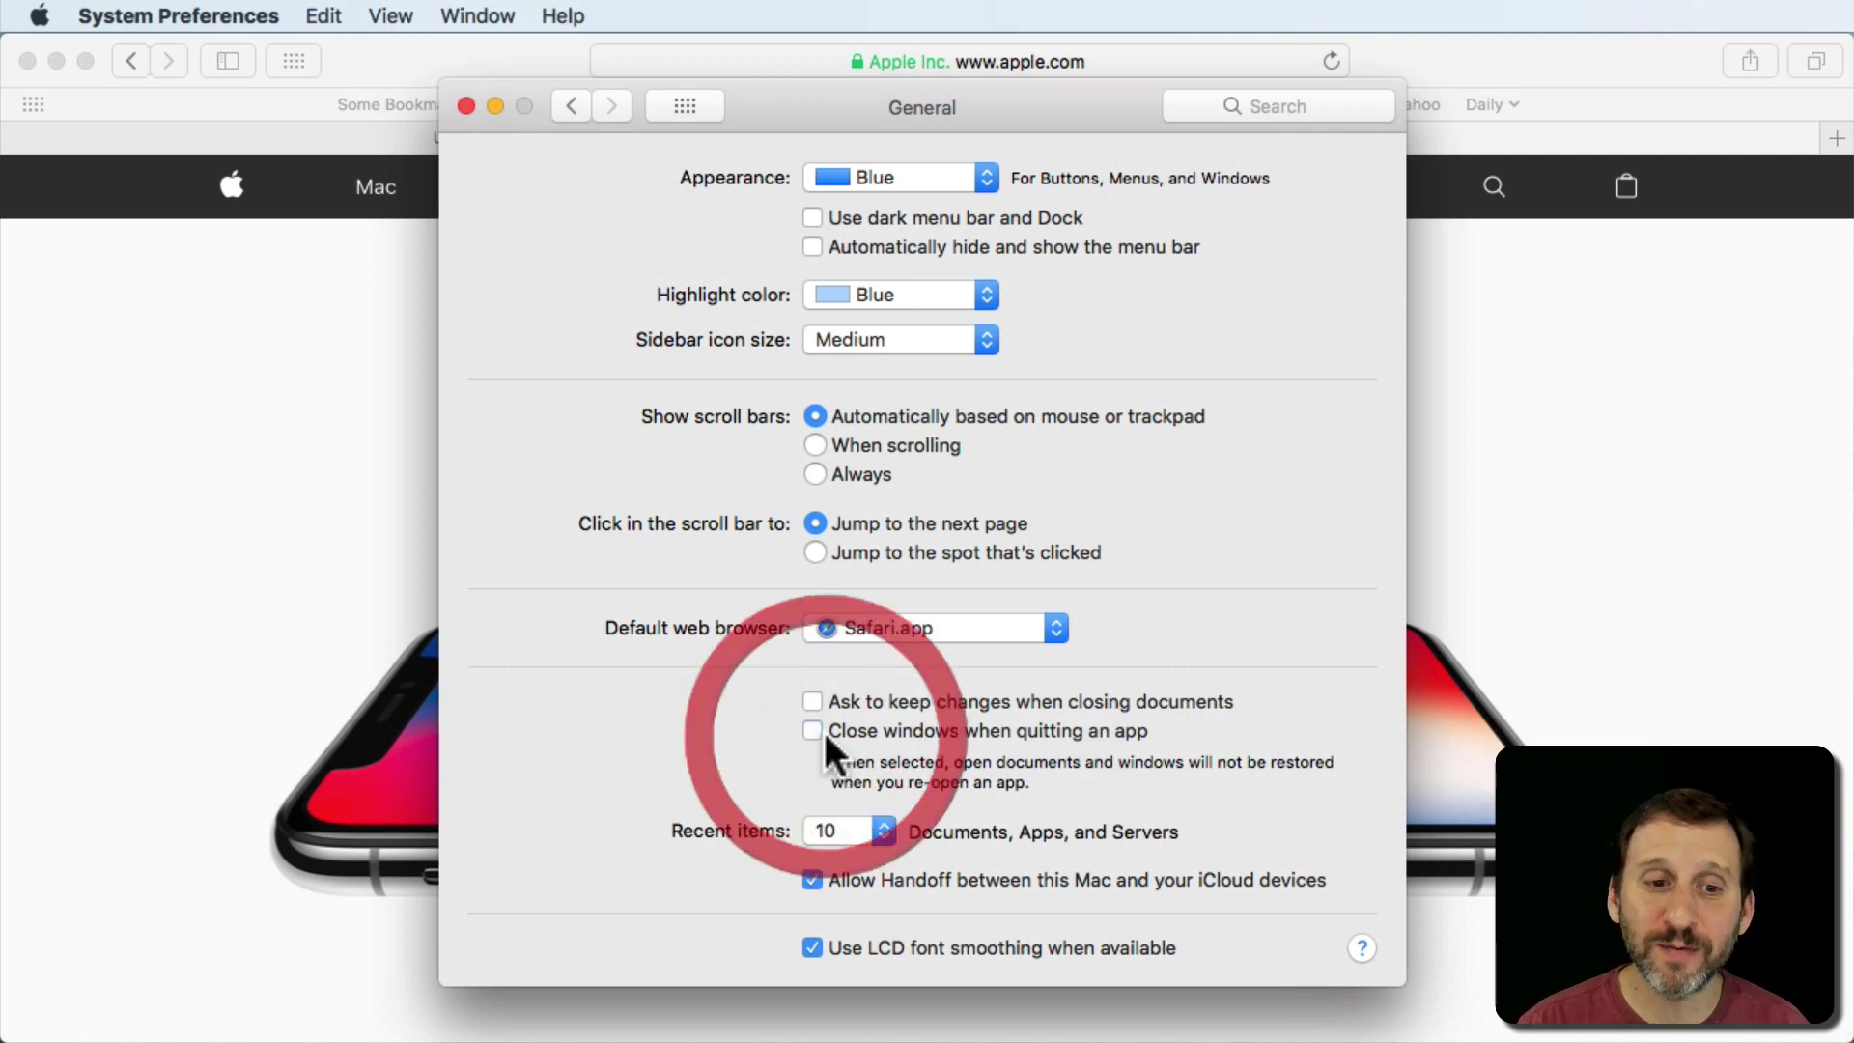